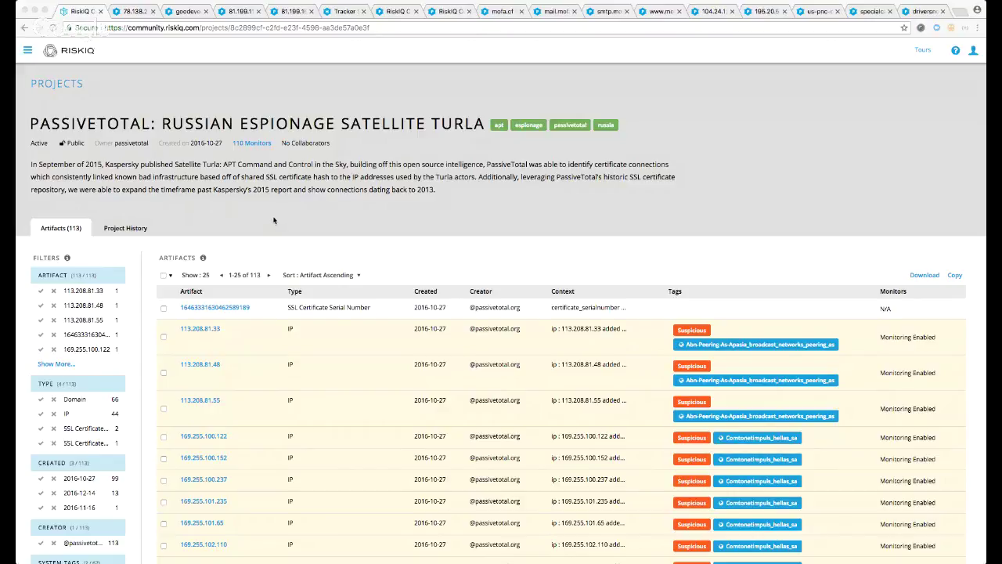
Toggle the SSL certificate type filter on the Turla project's artifact list
left_click(40, 429)
left_click(41, 429)
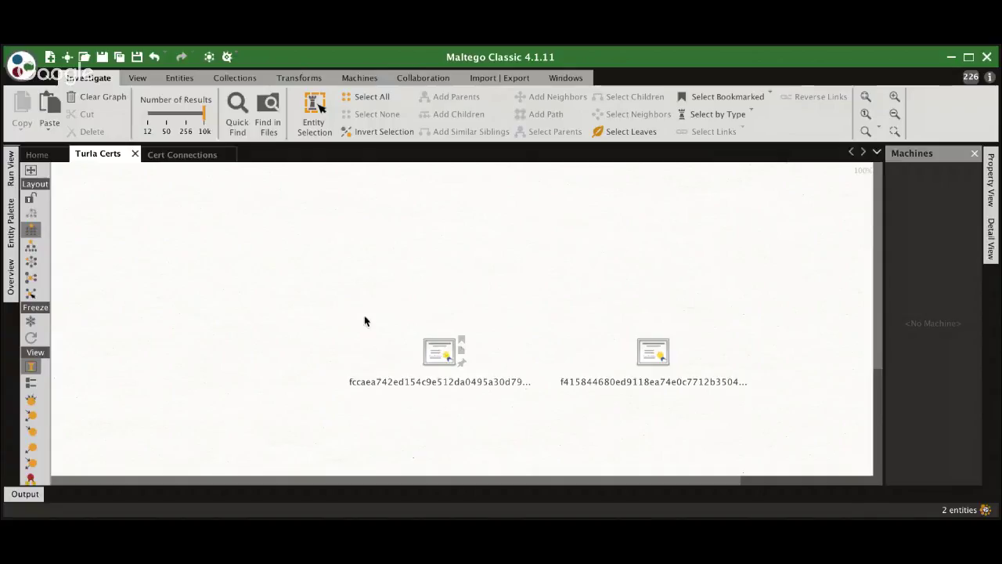
In Maltego, select both SSL certificate entities in the Turla Certs graph and view the machines available for them
left_click_drag(322, 308, 767, 419)
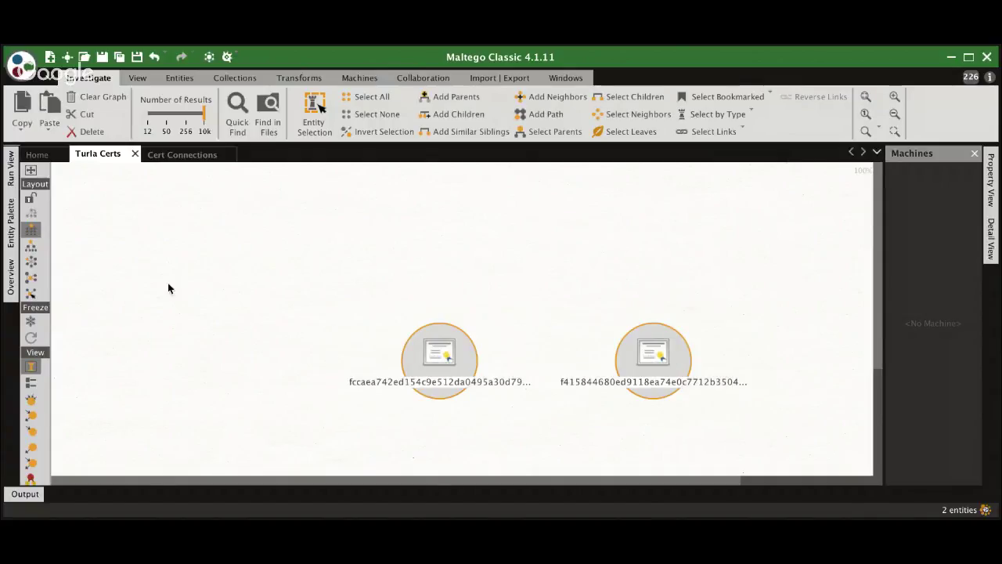
left_click(11, 168)
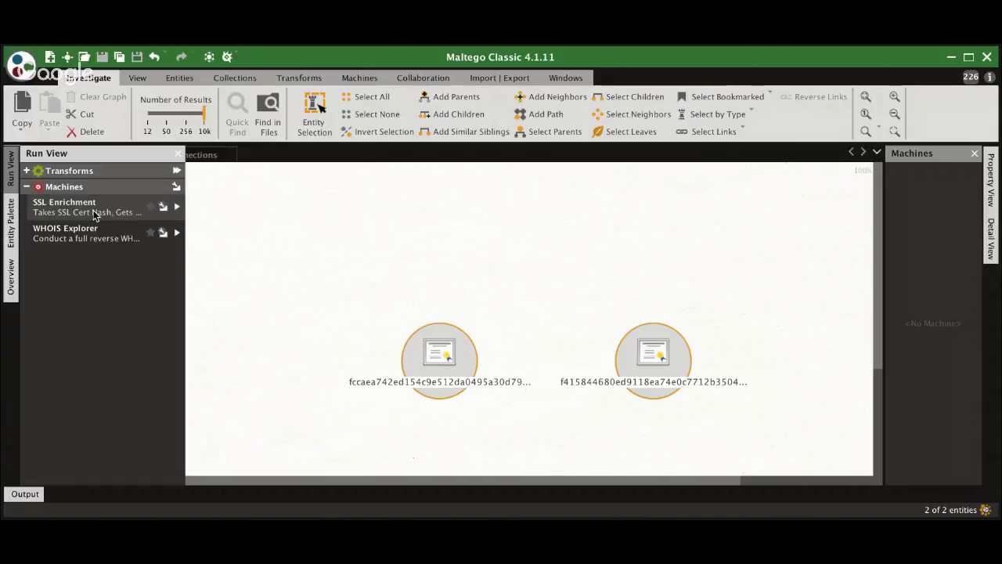
left_click(242, 208)
View the Cert Connections graph
left_click(190, 156)
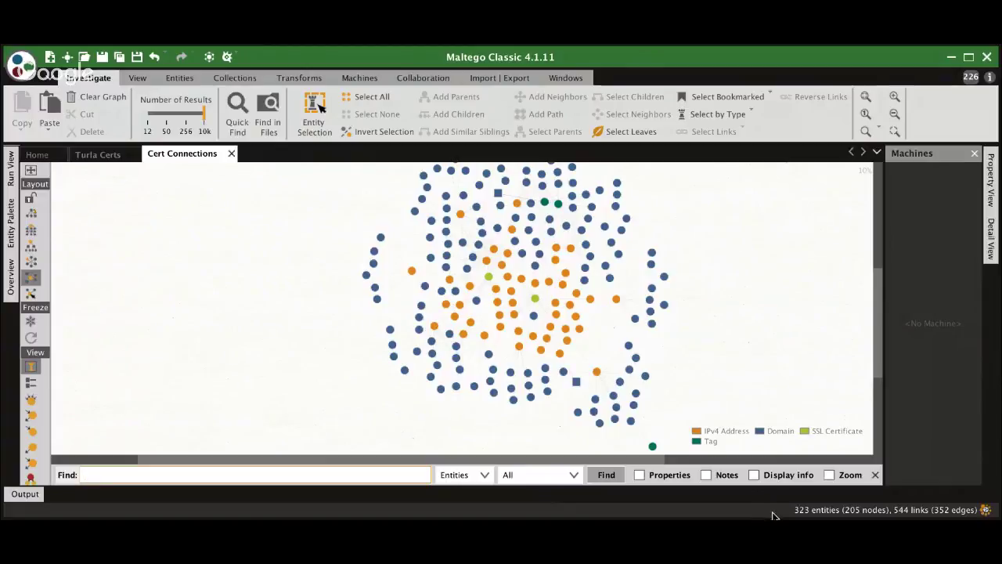
left_click_drag(770, 516, 771, 541)
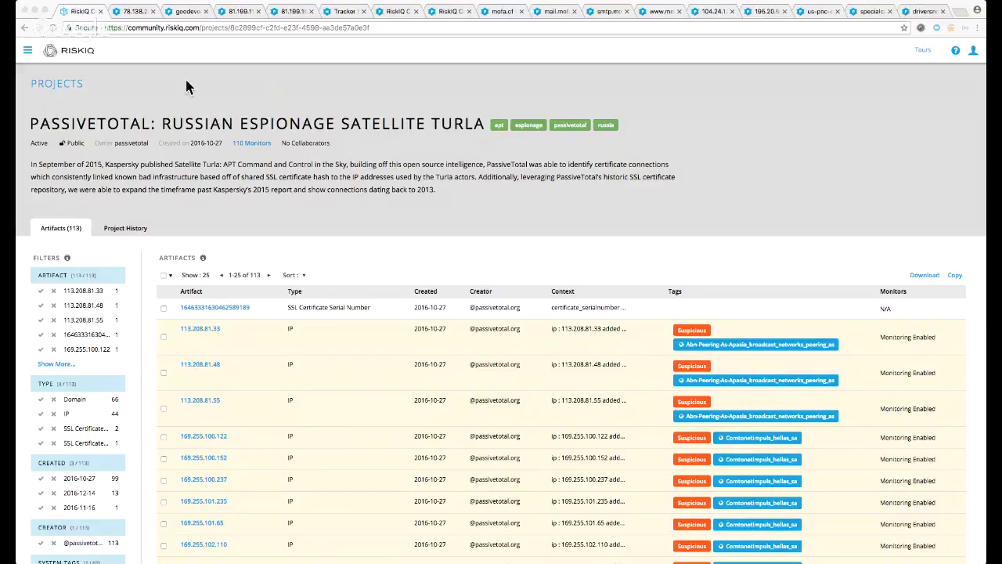
Switch to RiskIQ, open the results for 78.138.25.24, and review the resolutions of 81.199.160.11
left_click(133, 12)
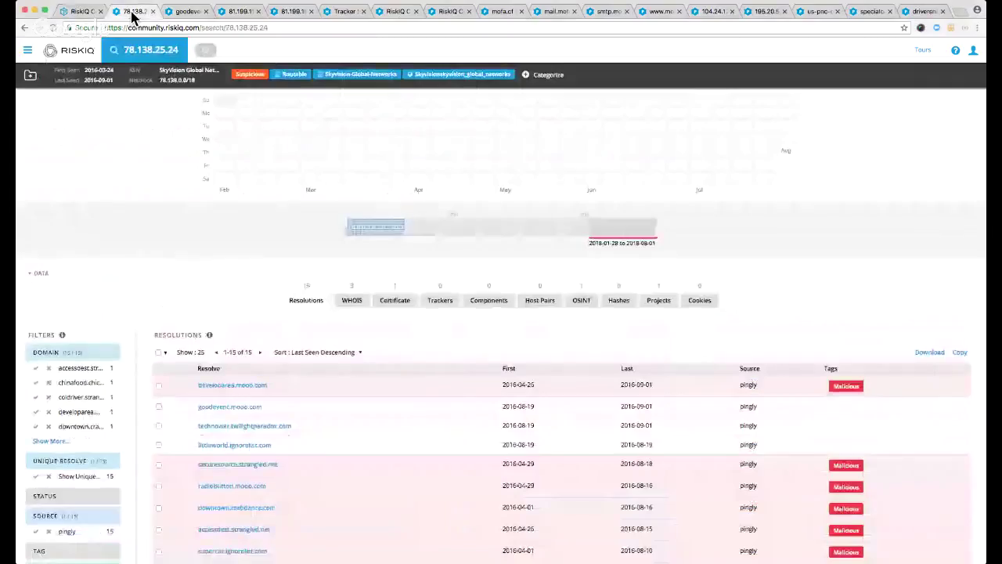
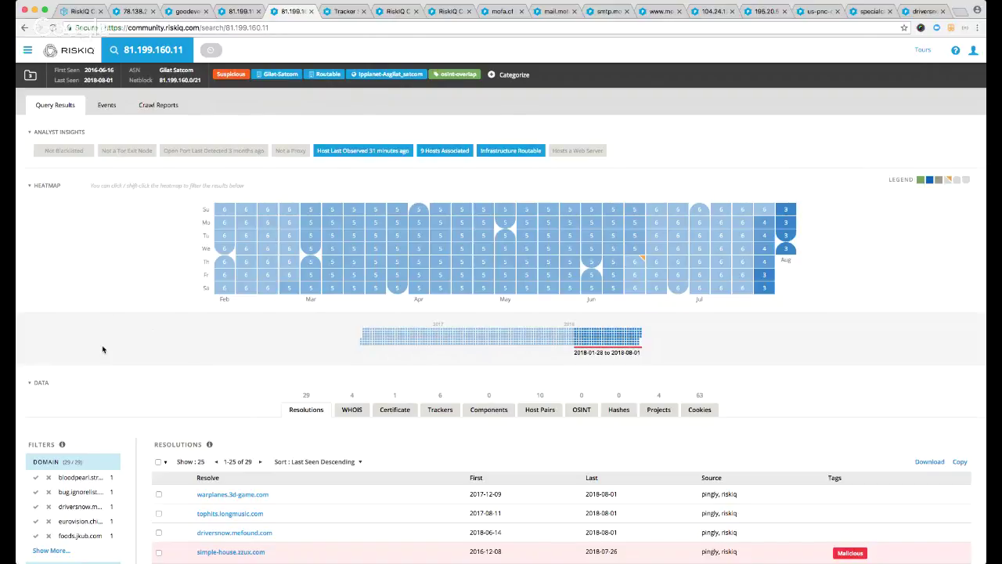
scroll(162, 362, "down", 3)
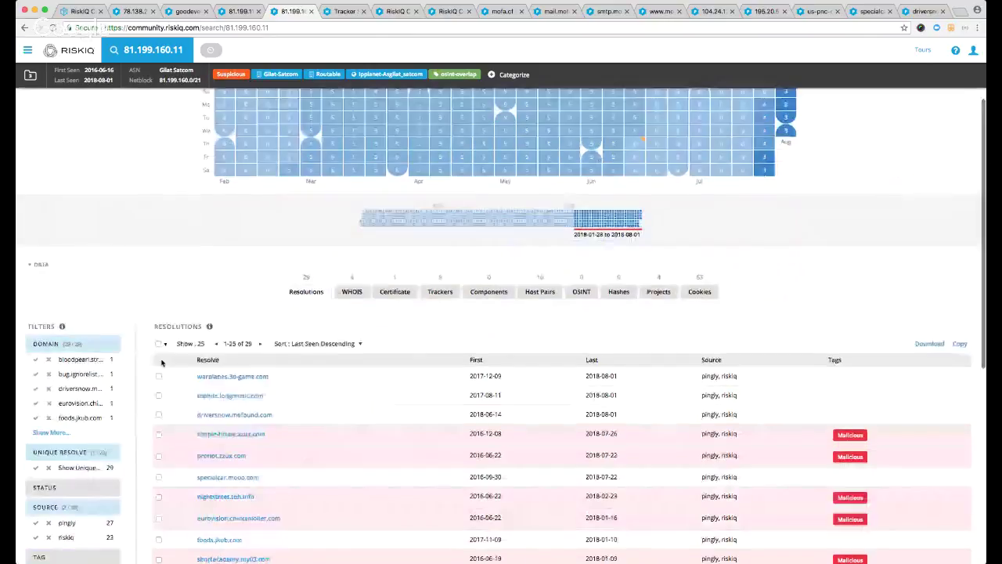
scroll(347, 384, "down", 2)
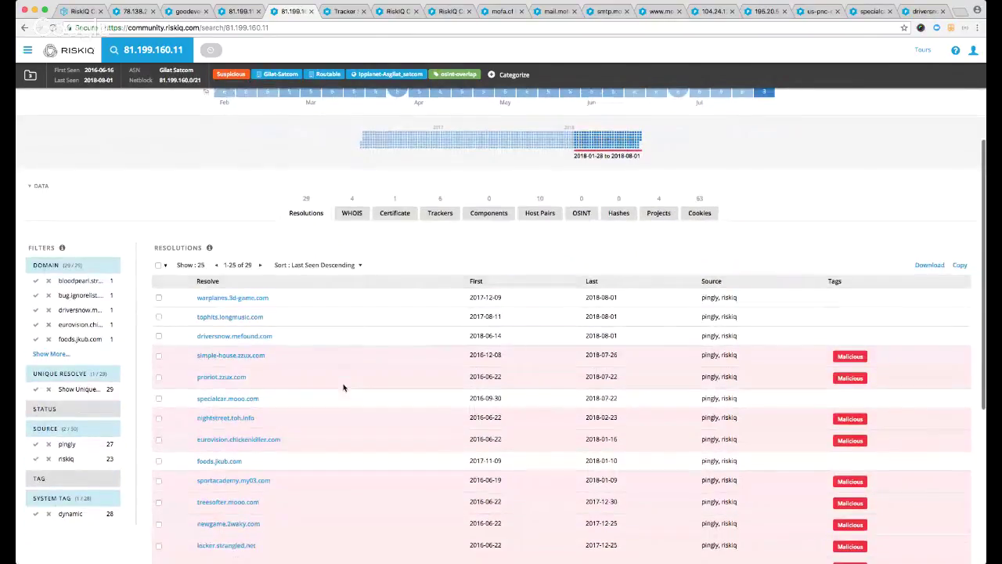
scroll(386, 428, "down", 1)
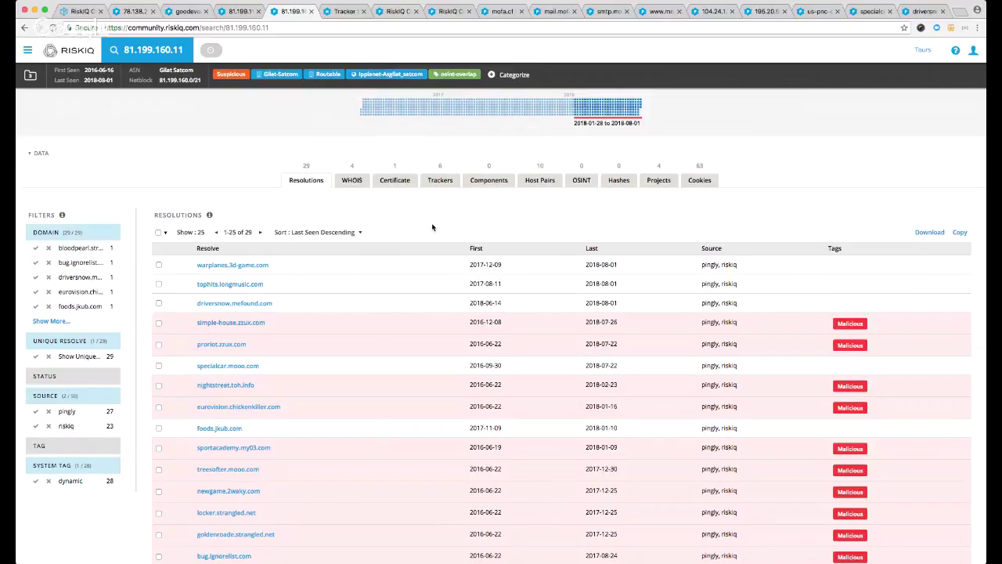
Review the expanded SSL certificate details for 81.199.160.11 and the projects associated with that address
left_click(396, 181)
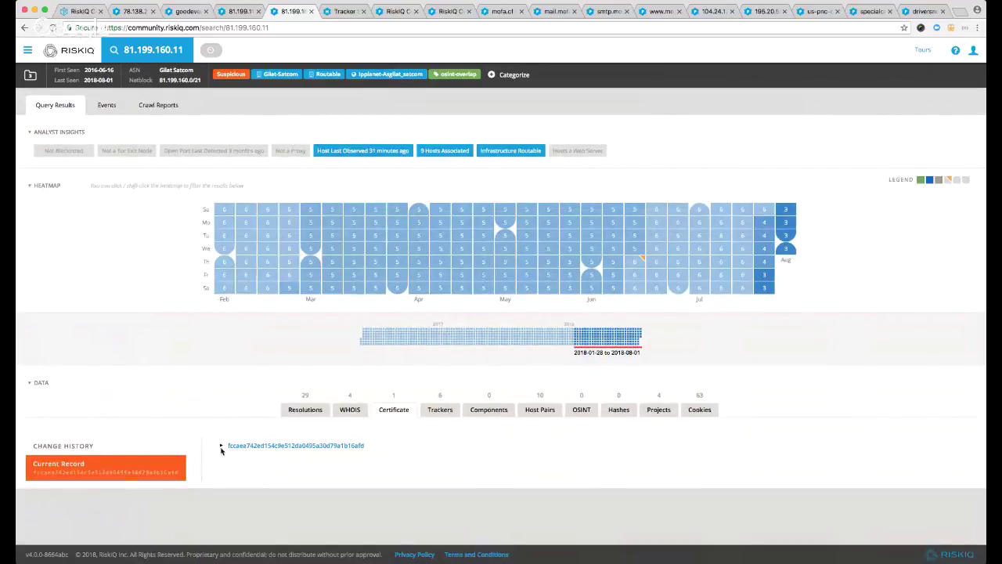
left_click(222, 445)
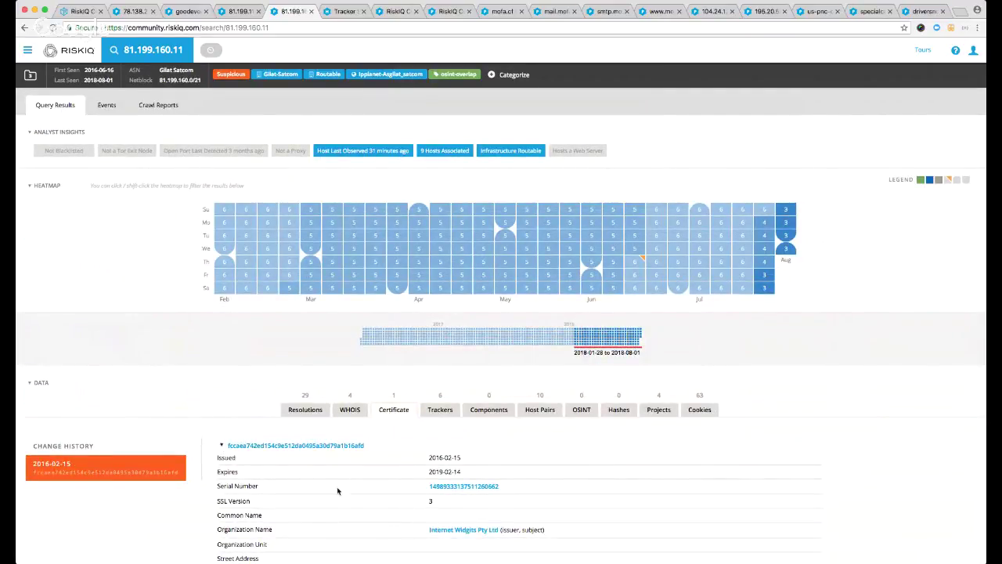
scroll(403, 493, "down", 2)
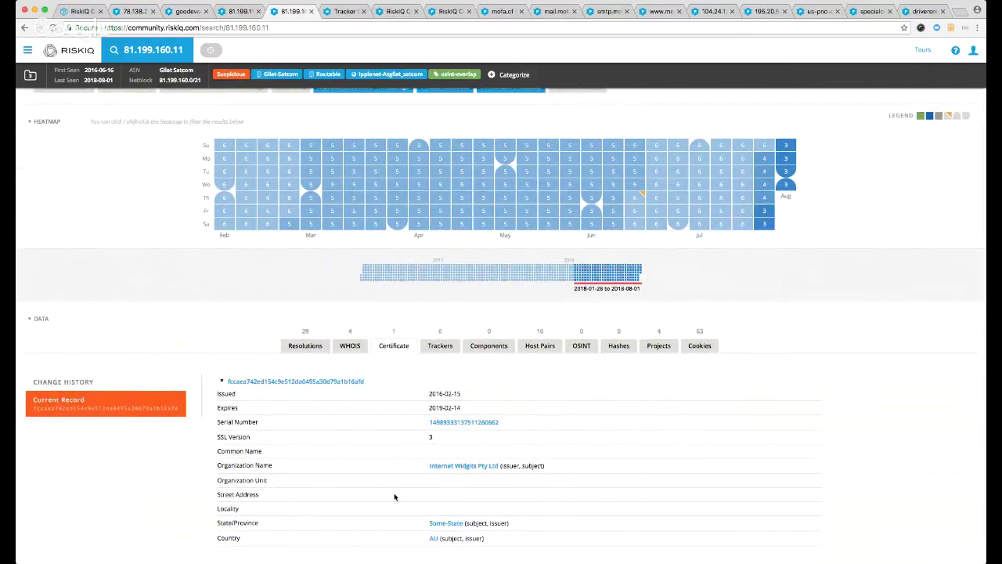
left_click(659, 347)
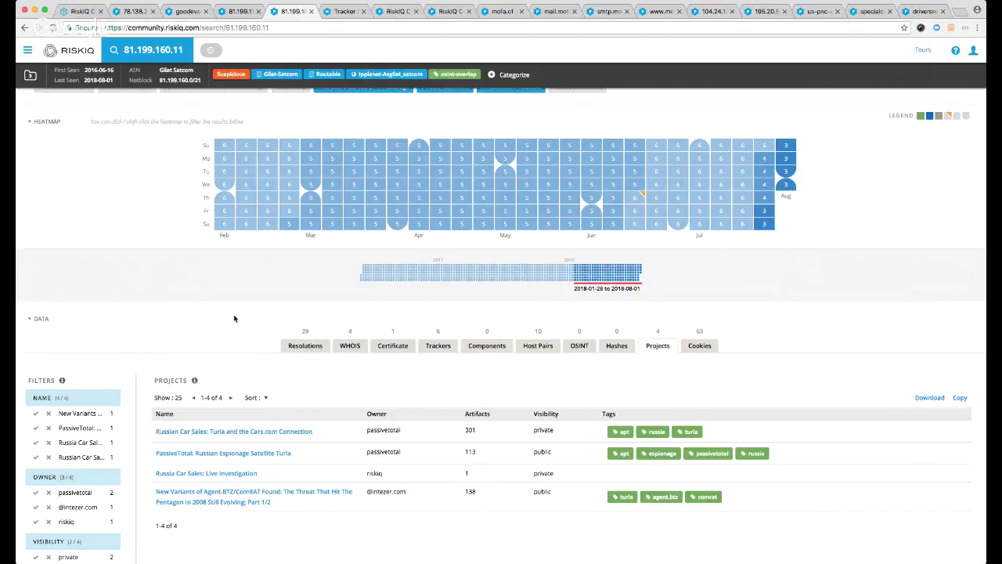
Review the trackers and host pairs recorded for 81.199.160.11
left_click(438, 347)
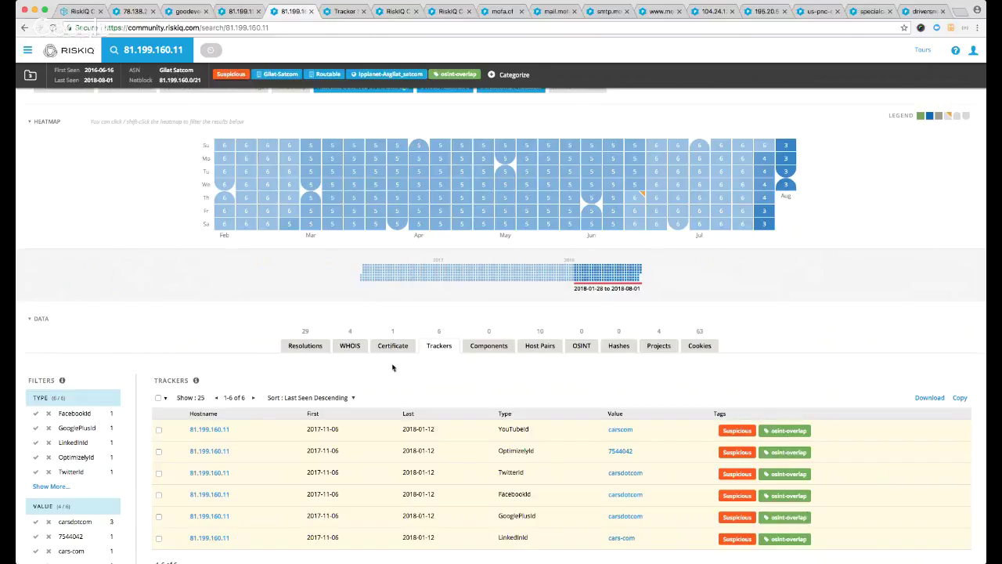
left_click(538, 347)
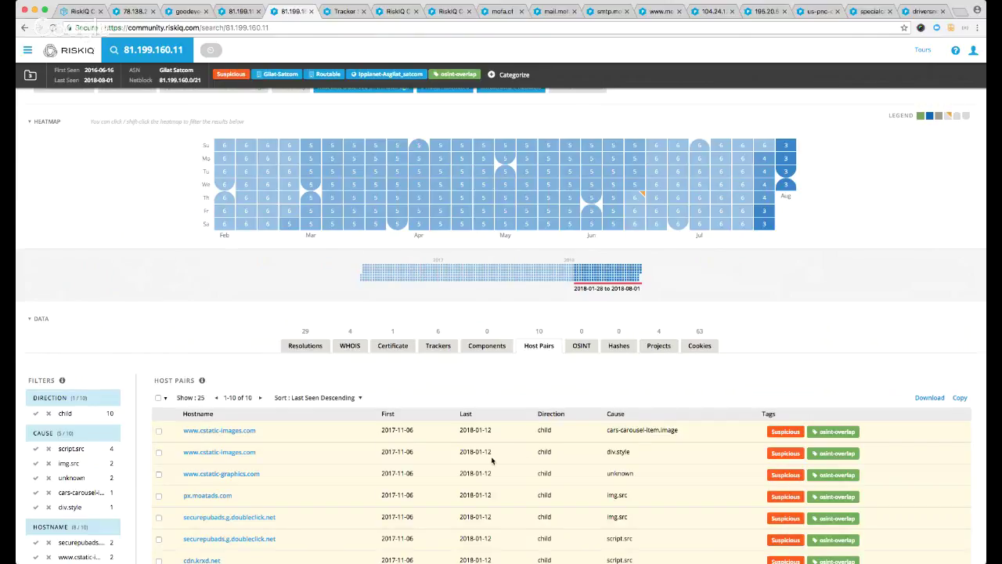
scroll(338, 511, "down", 3)
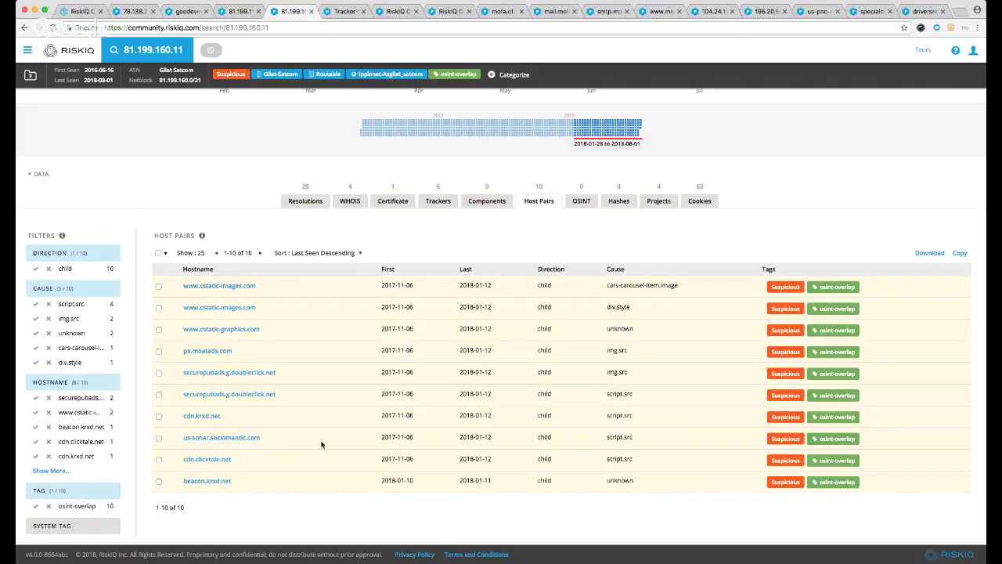
Return to the trackers of 81.199.160.11 and examine the hosts in the tracker search for OptimizelyId 7544042
left_click(440, 202)
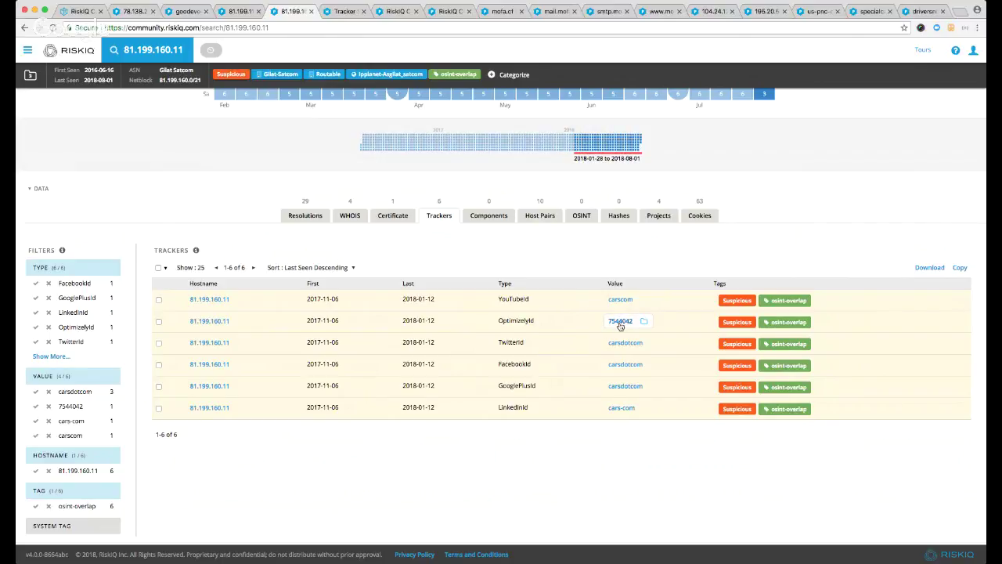
left_click(343, 13)
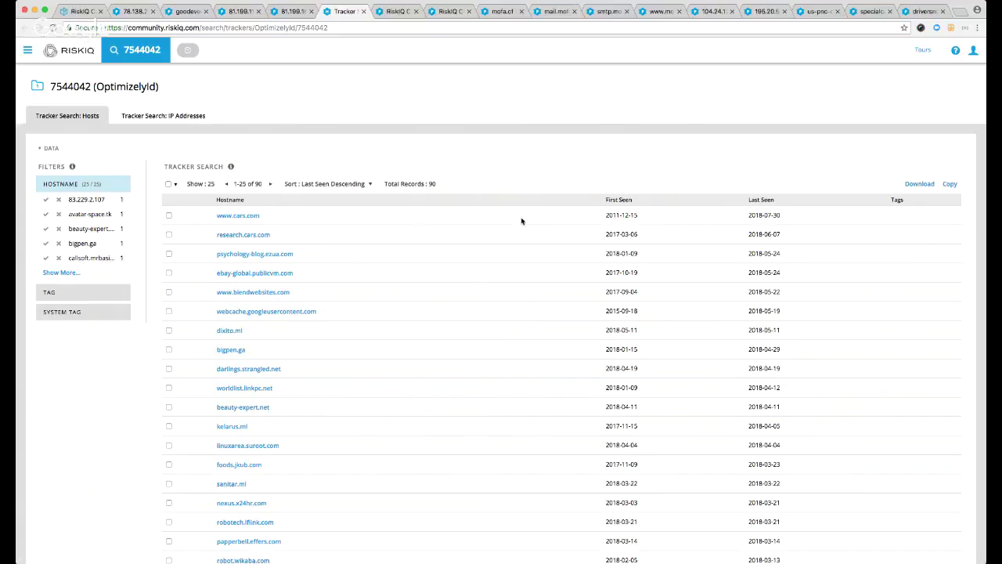
mouse_move(623, 216)
scroll(577, 415, "down", 2)
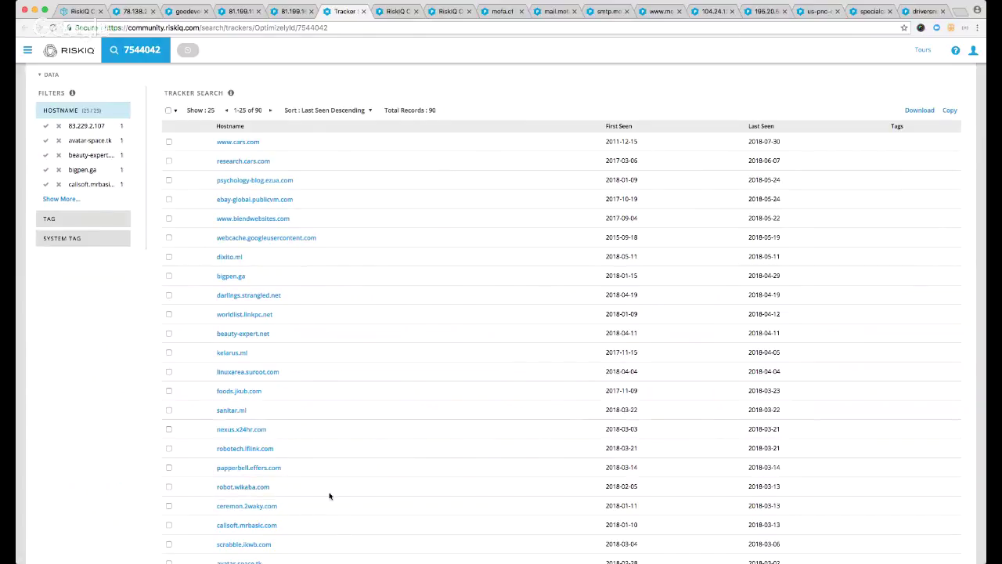
scroll(410, 466, "down", 1)
scroll(410, 465, "down", 1)
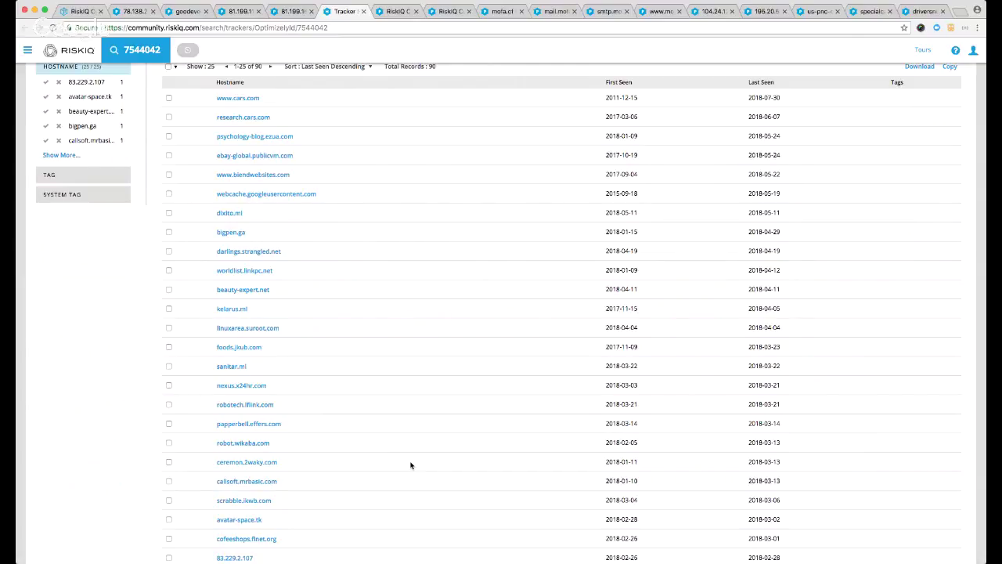
scroll(410, 465, "down", 2)
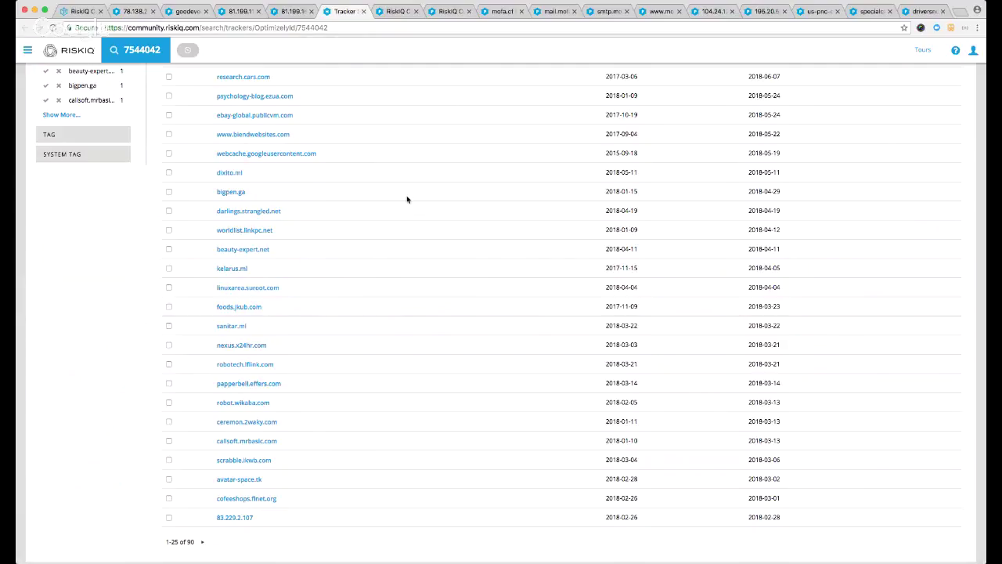
scroll(407, 199, "up", 1)
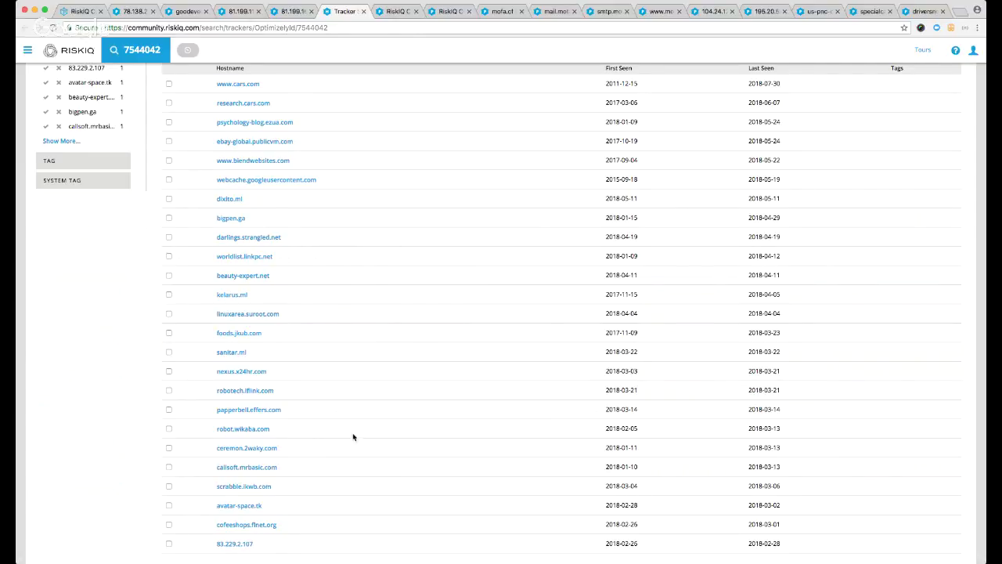
scroll(342, 459, "up", 3)
scroll(342, 459, "up", 1)
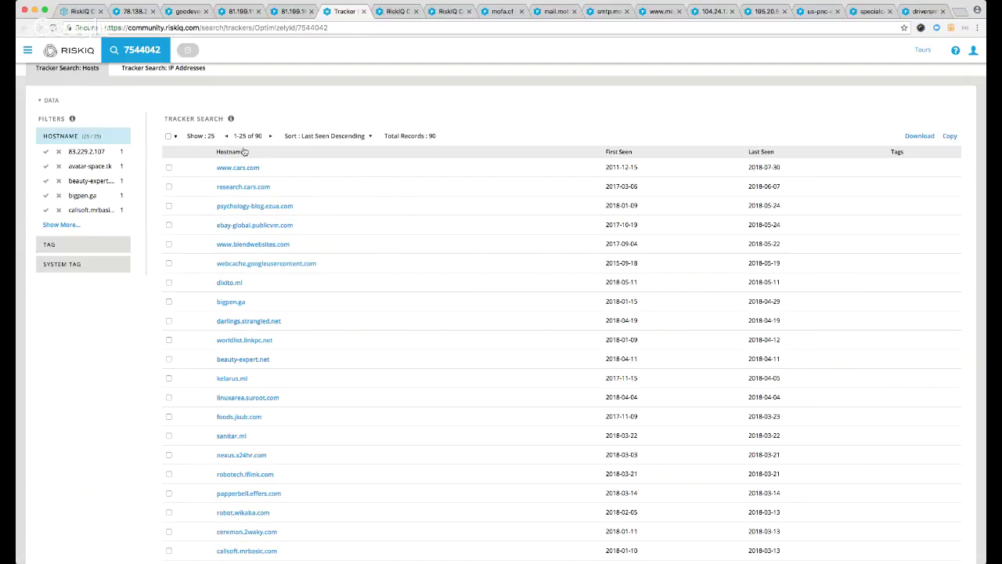
Show 100 records per page in the tracker search and select all listed hosts
left_click(211, 137)
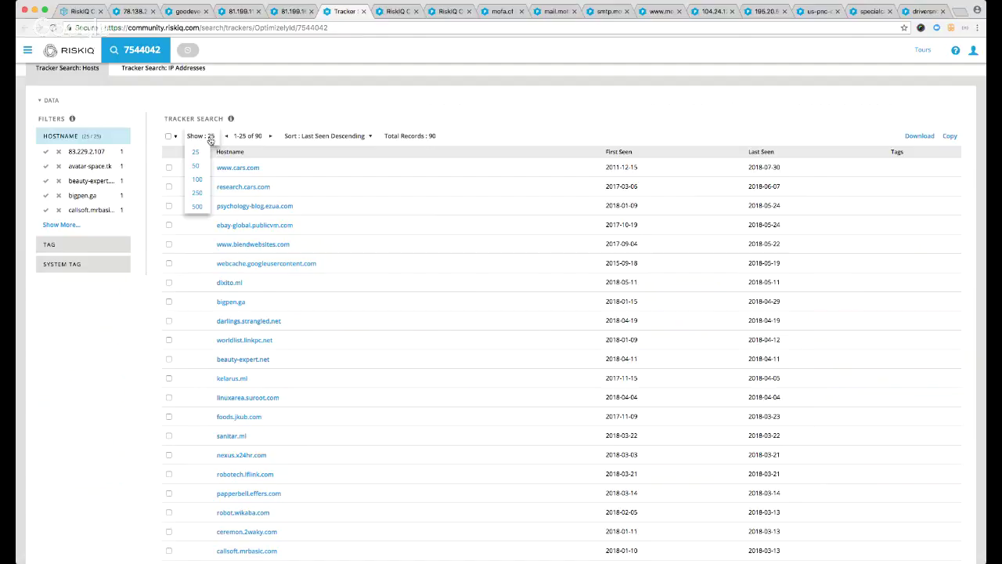
left_click(199, 184)
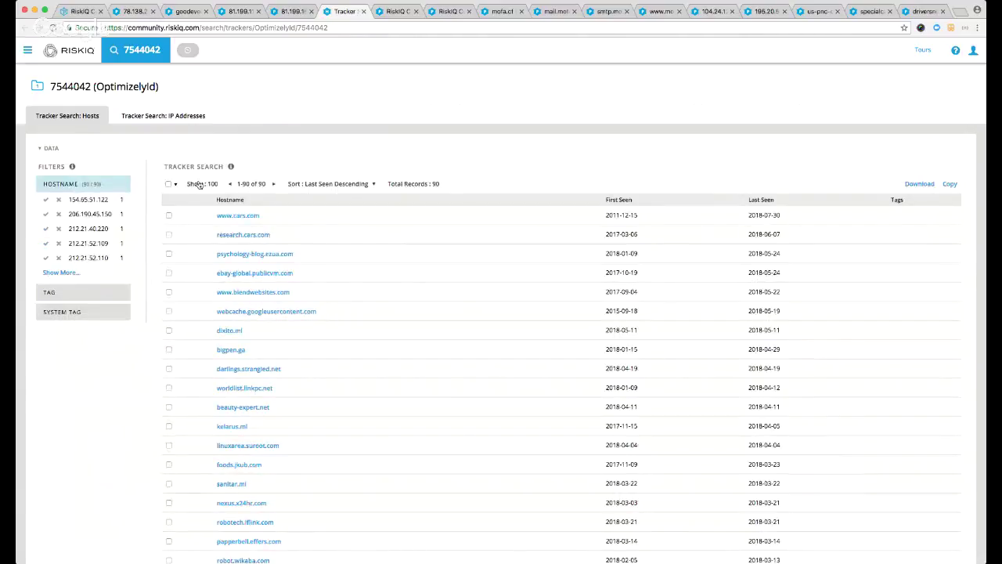
left_click(173, 186)
left_click(179, 218)
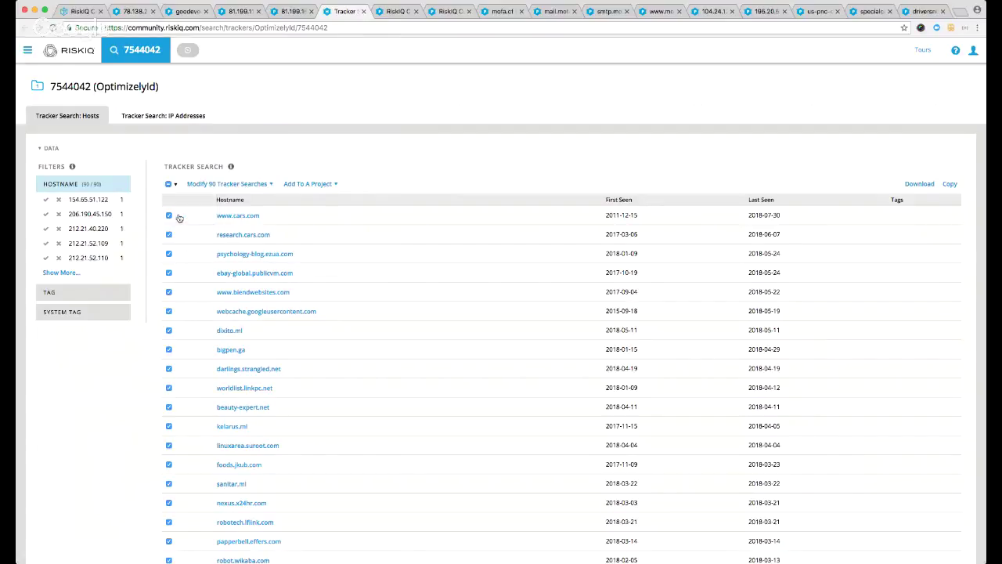
left_click(169, 216)
left_click(169, 234)
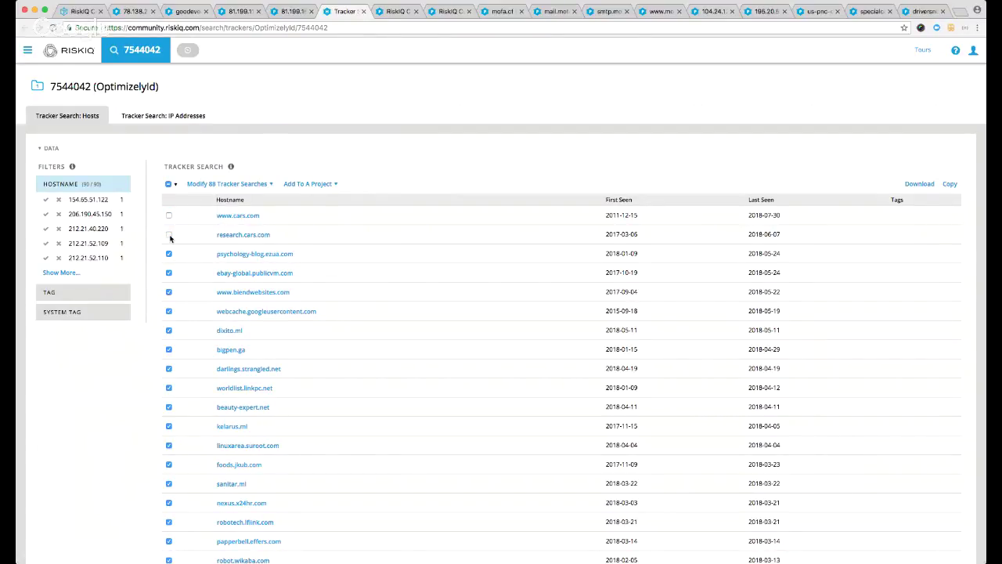
left_click(169, 311)
scroll(327, 392, "down", 3)
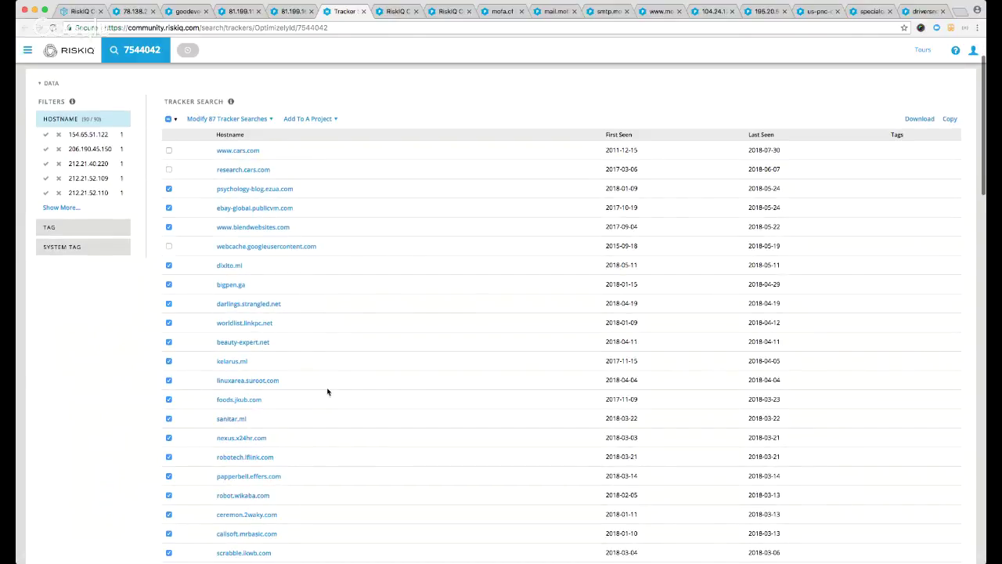
scroll(327, 392, "down", 3)
scroll(329, 391, "up", 4)
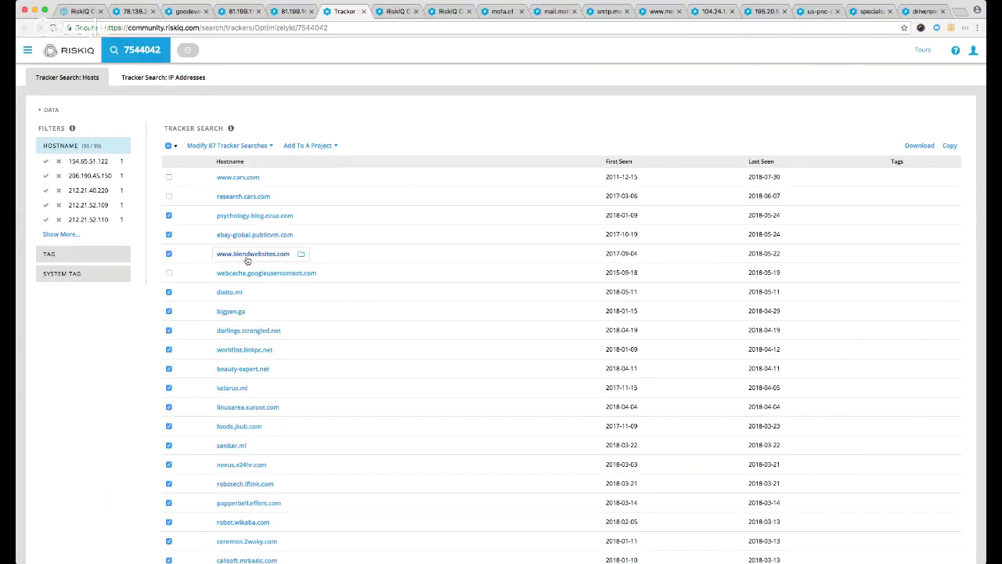
left_click(169, 254)
scroll(192, 344, "down", 5)
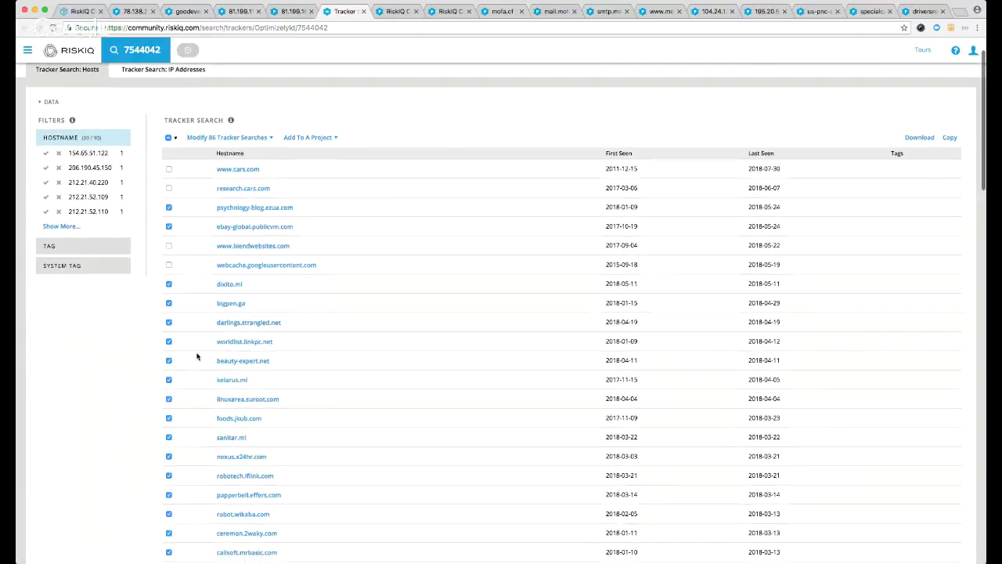
scroll(196, 356, "down", 6)
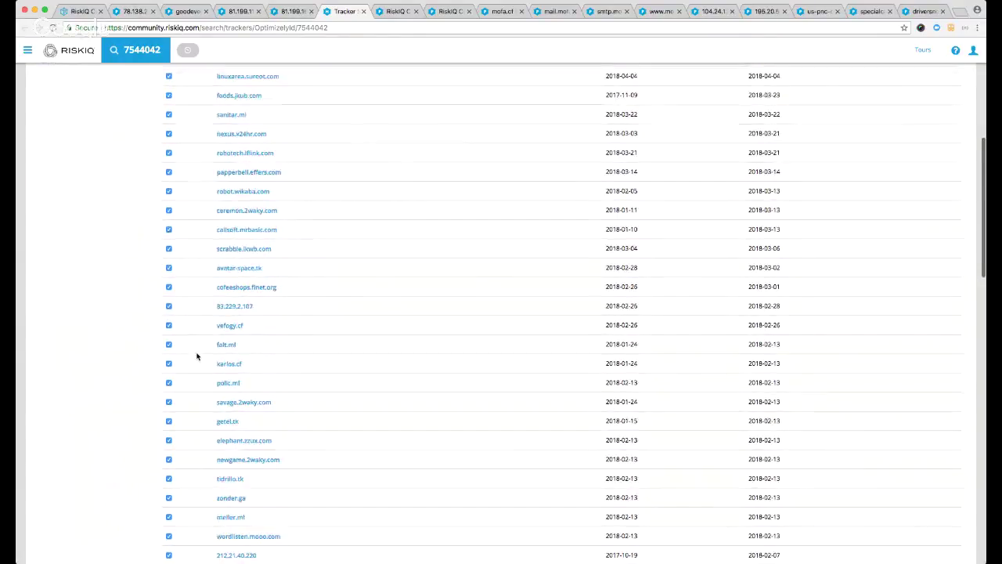
scroll(197, 356, "down", 5)
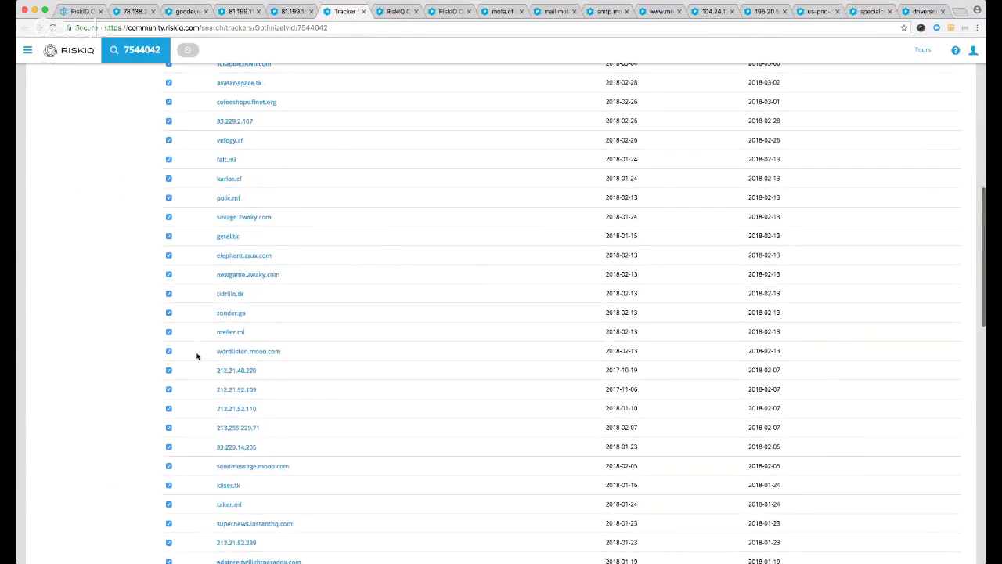
scroll(197, 356, "down", 9)
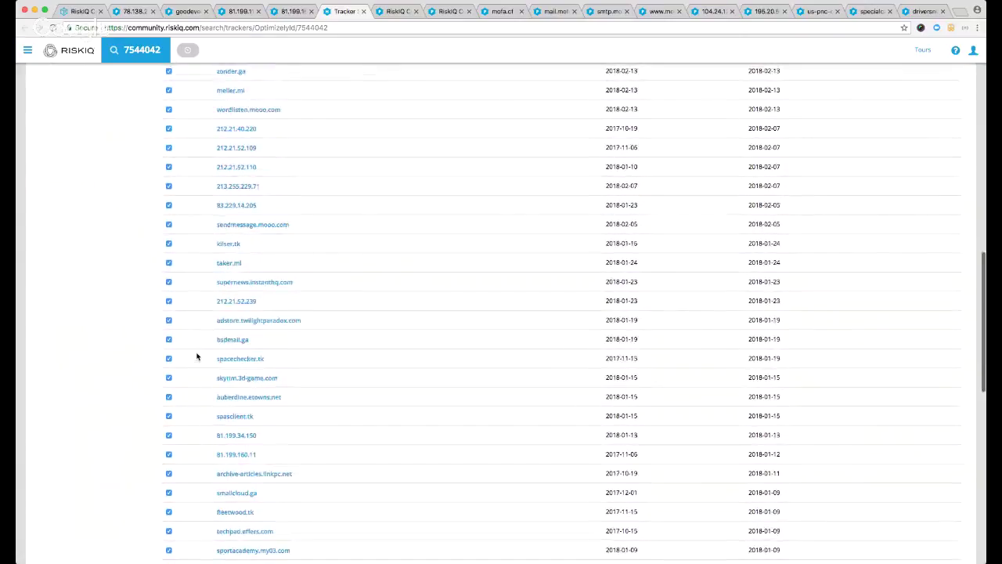
scroll(196, 356, "down", 8)
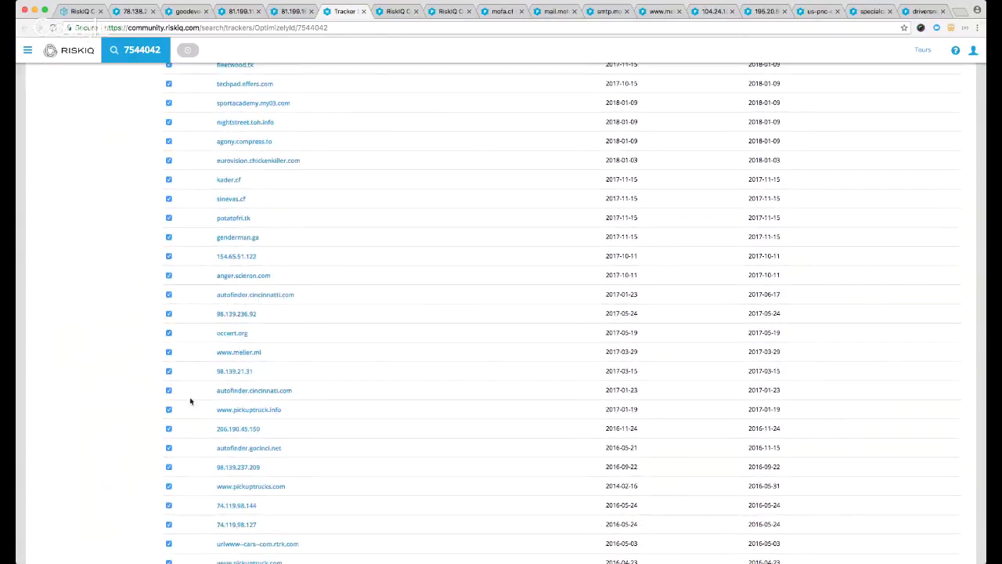
left_click(169, 391)
left_click(169, 391)
left_click(169, 409)
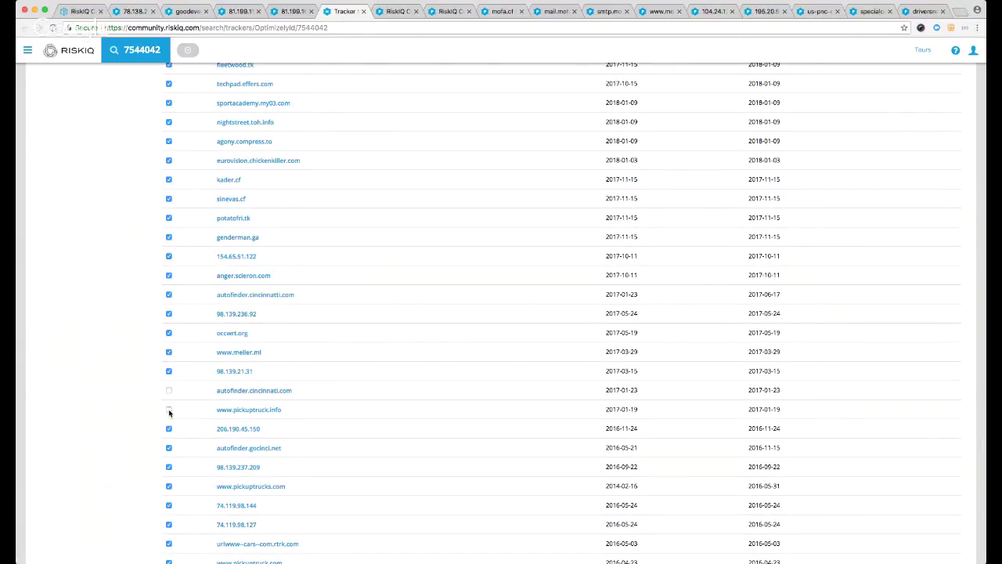
scroll(190, 409, "down", 2)
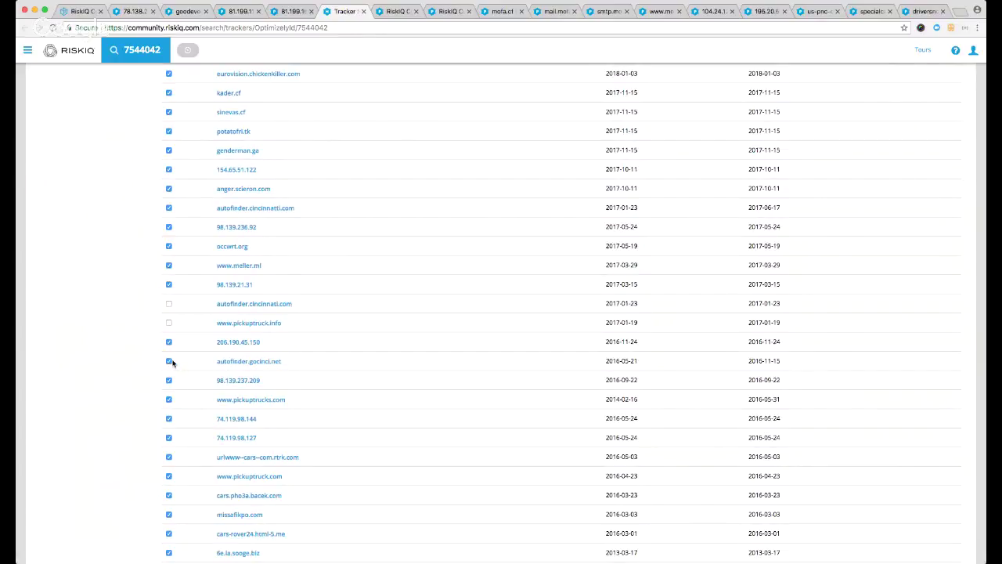
left_click(171, 361)
left_click(168, 401)
left_click(169, 476)
left_click(169, 457)
left_click(169, 438)
left_click(169, 419)
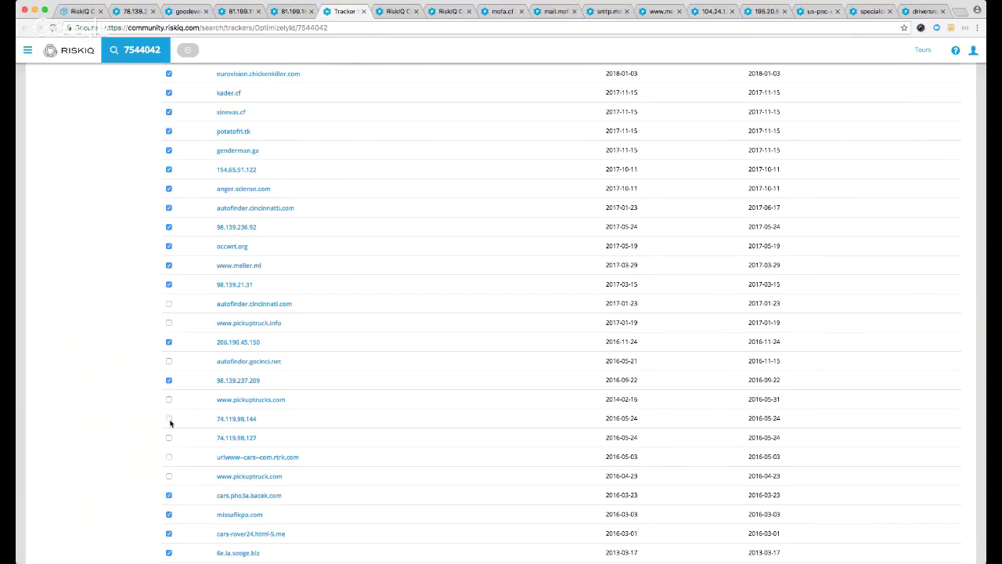
Exclude 98.139.237.209, 206.190.45.150, 98.139.21.31, autofinder.cincinnatti.com and 98.139.236.92 from the selected hosts
left_click(169, 381)
left_click(169, 343)
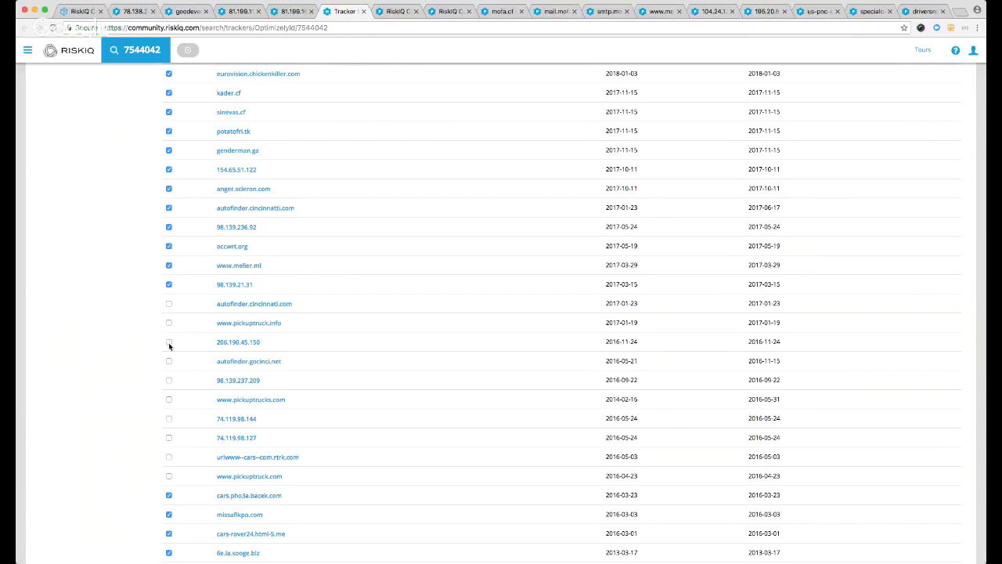
left_click(169, 285)
left_click(168, 208)
left_click(169, 228)
Exclude sly.cars.com, o3.wwc.lioose.biz, 6e.ia.sooge.biz, cars-rover24.html-5.me, missafikpo.com and cars.pho3a.bacek.com from the selected hosts
scroll(205, 490, "down", 3)
left_click(168, 503)
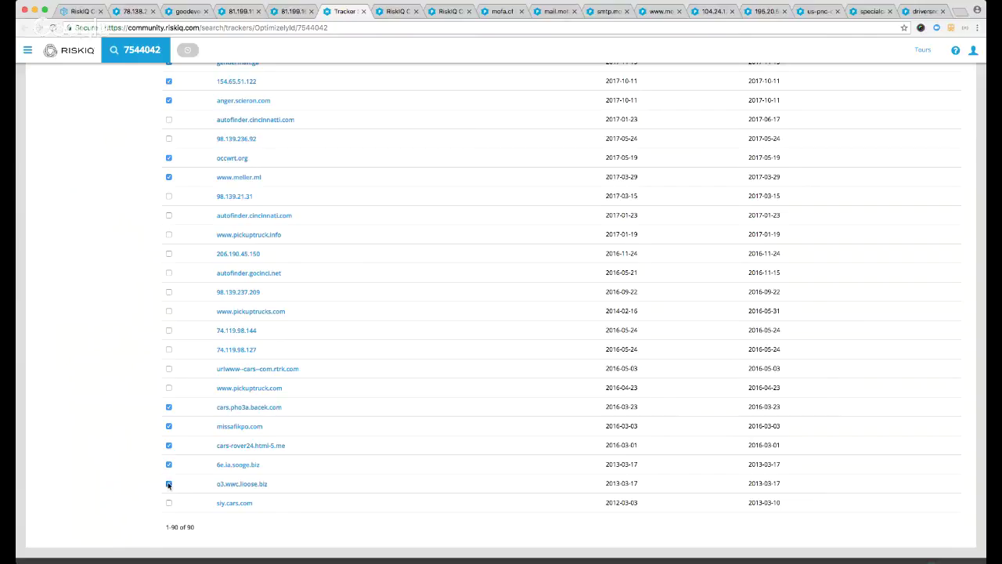
left_click(169, 484)
left_click(169, 464)
left_click(169, 445)
left_click(169, 426)
left_click(169, 407)
Start adding the selected hosts to a project and search the project list for "russian"
scroll(199, 386, "up", 2)
scroll(200, 386, "up", 6)
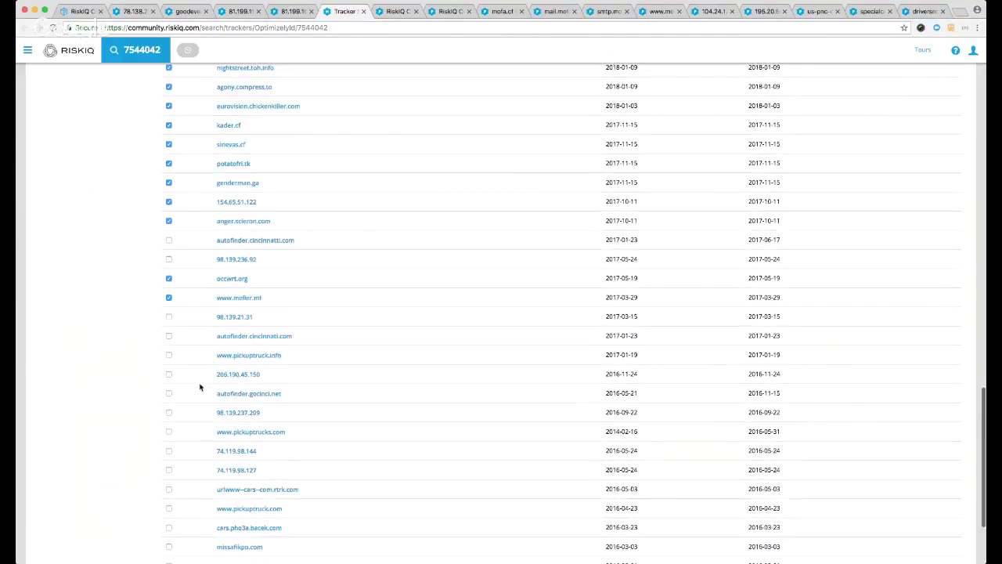
scroll(200, 387, "up", 10)
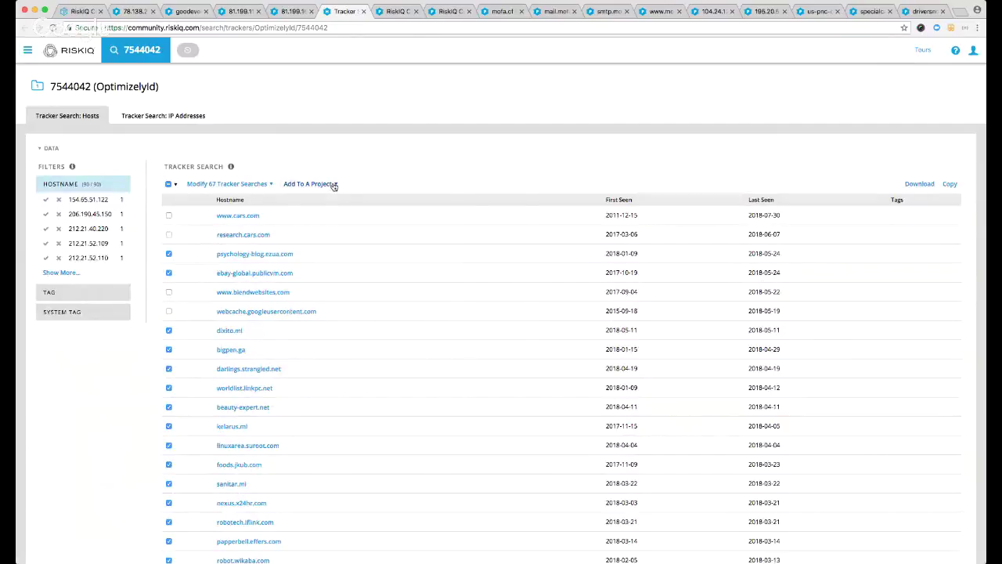
left_click(334, 186)
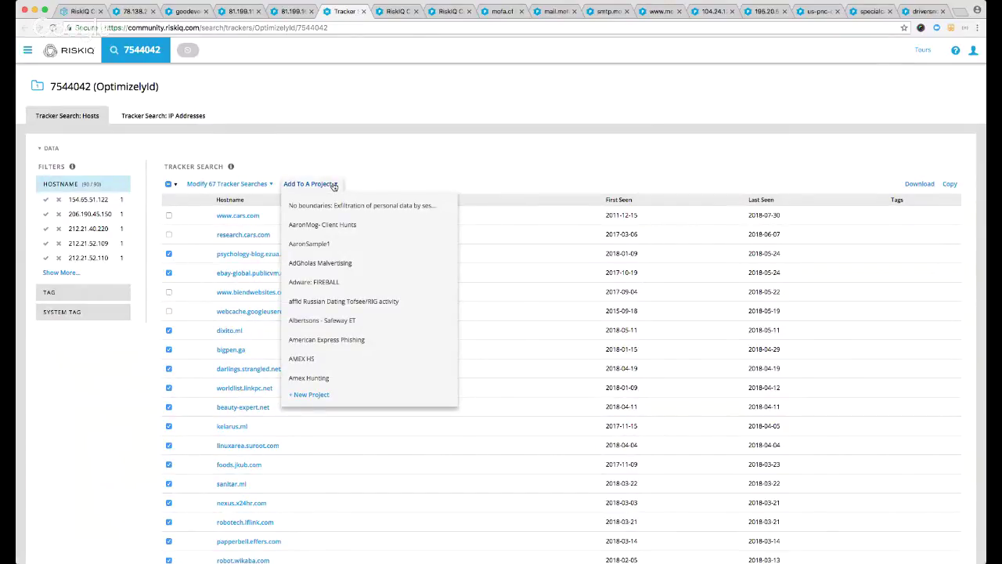
key("super+f")
type("rys")
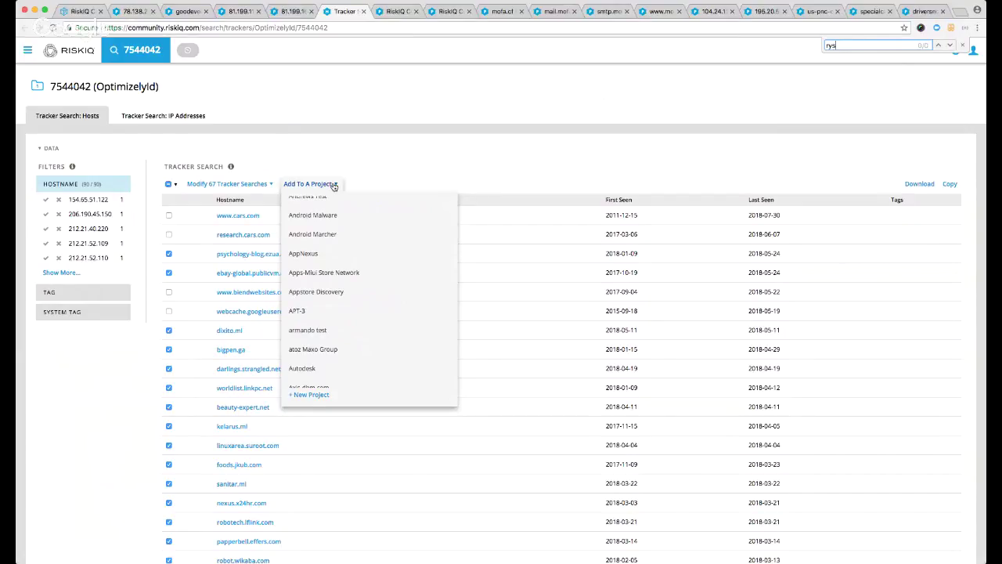
key("BackSpace")
key("BackSpace")
type("us")
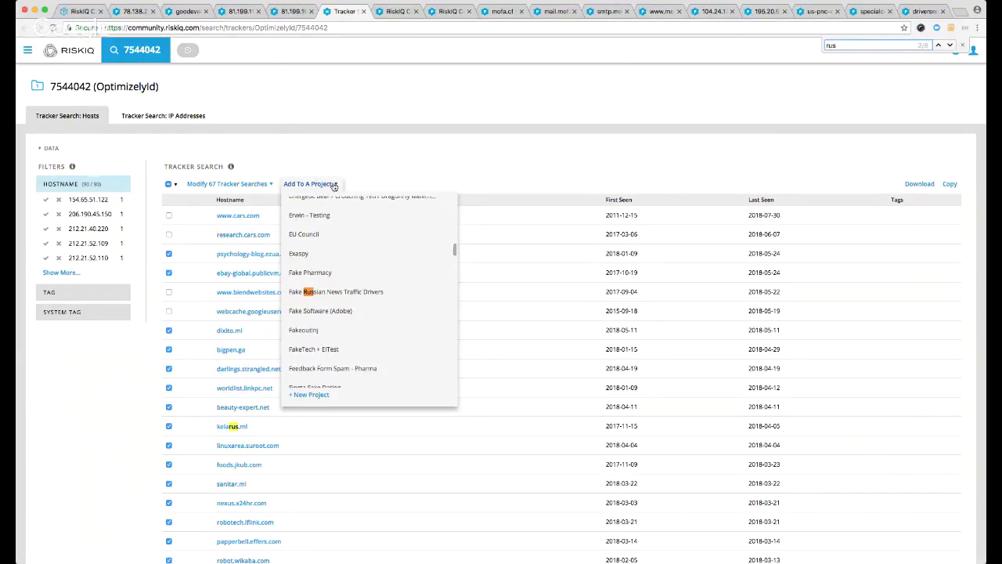
type("sian")
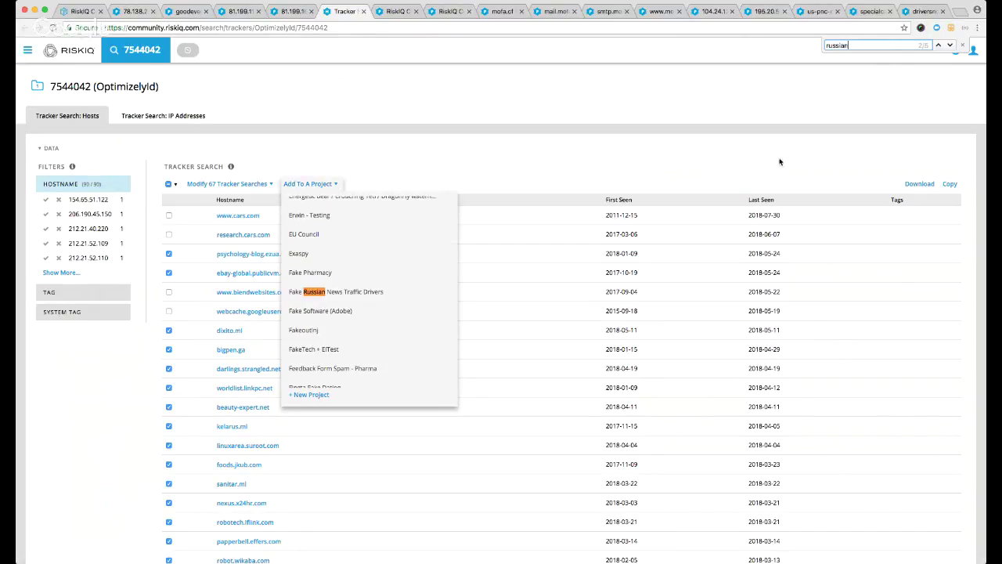
Go through the "russian" matches in the project list, looking for the Russian Car Sales: Turla project
left_click(950, 45)
left_click(950, 45)
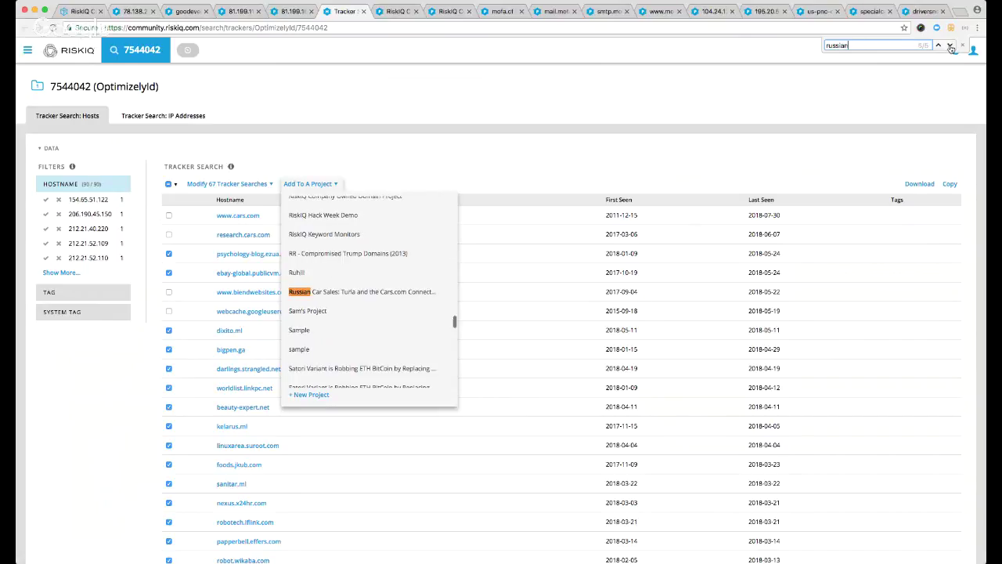
left_click(951, 46)
left_click(950, 45)
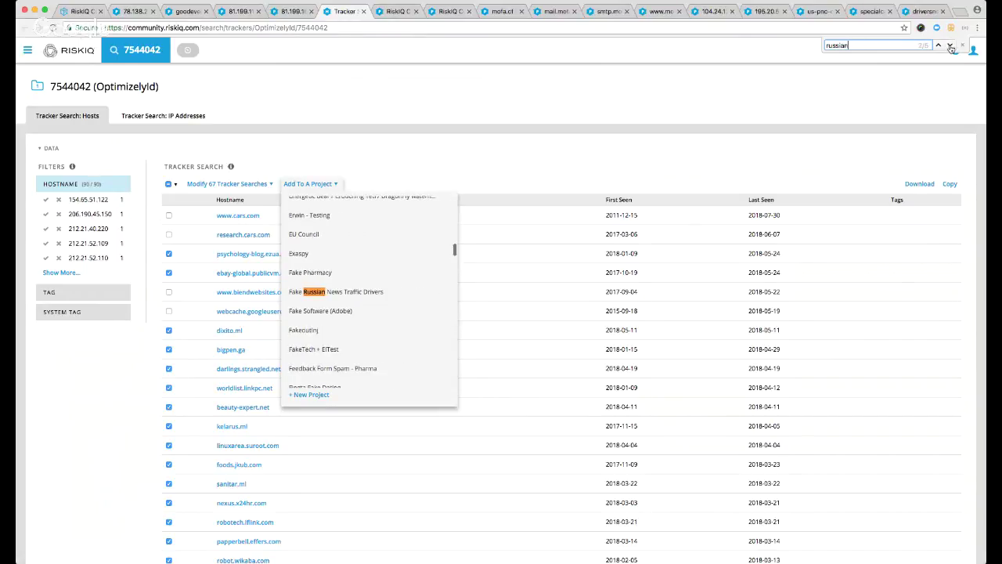
left_click(950, 45)
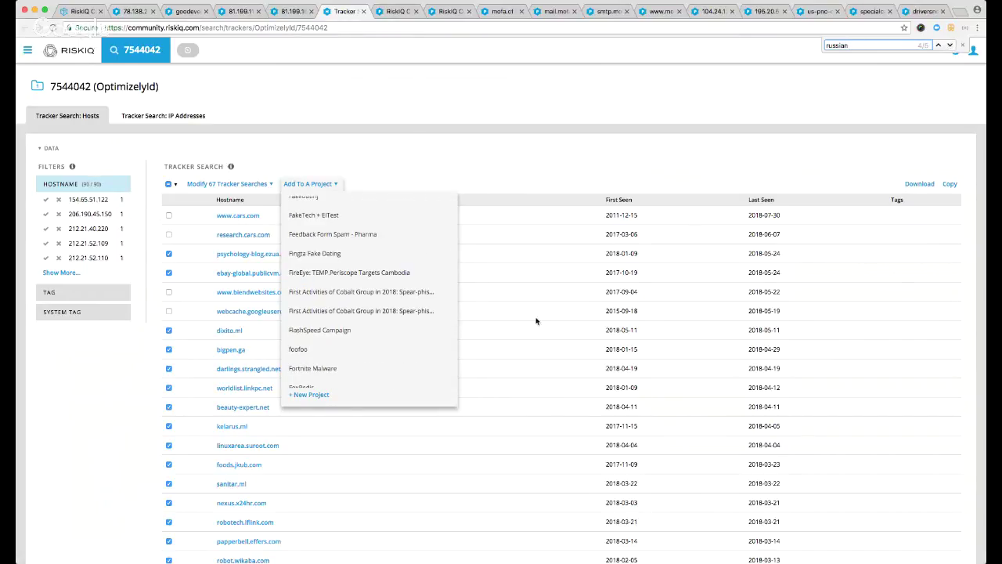
scroll(392, 349, "down", 5)
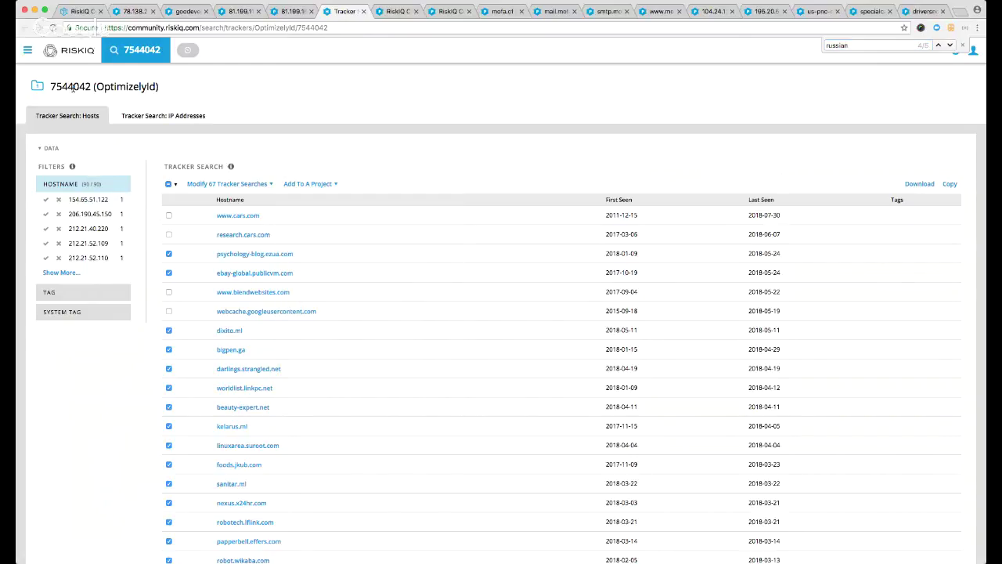
Reload the tracker search and select all hosts with 100 records shown per page
left_click(52, 27)
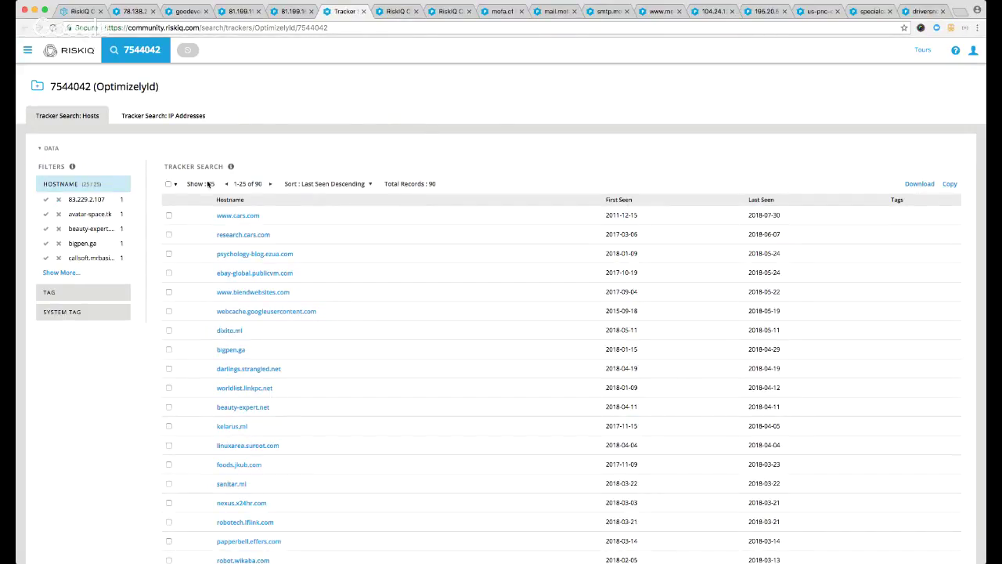
left_click(210, 183)
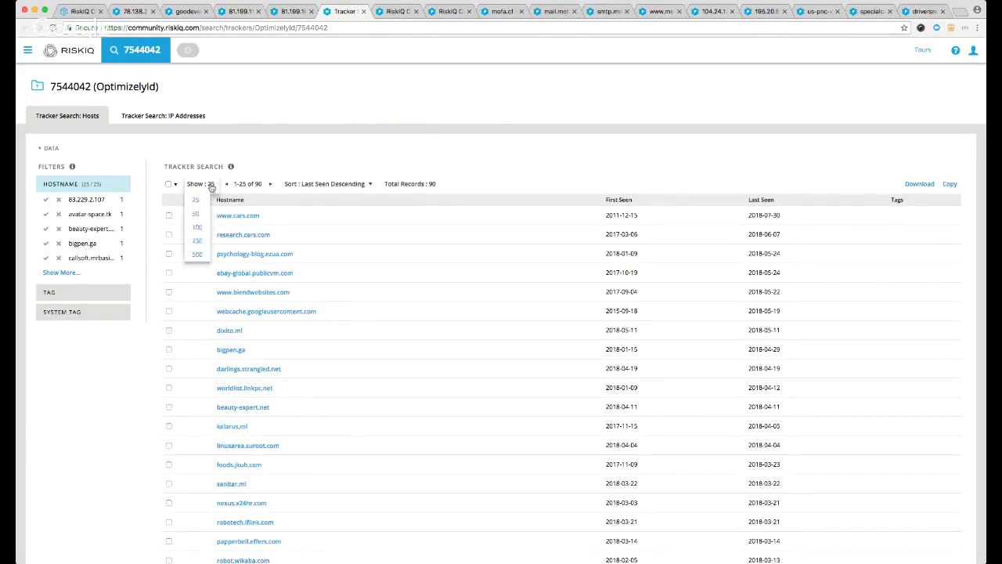
left_click(197, 230)
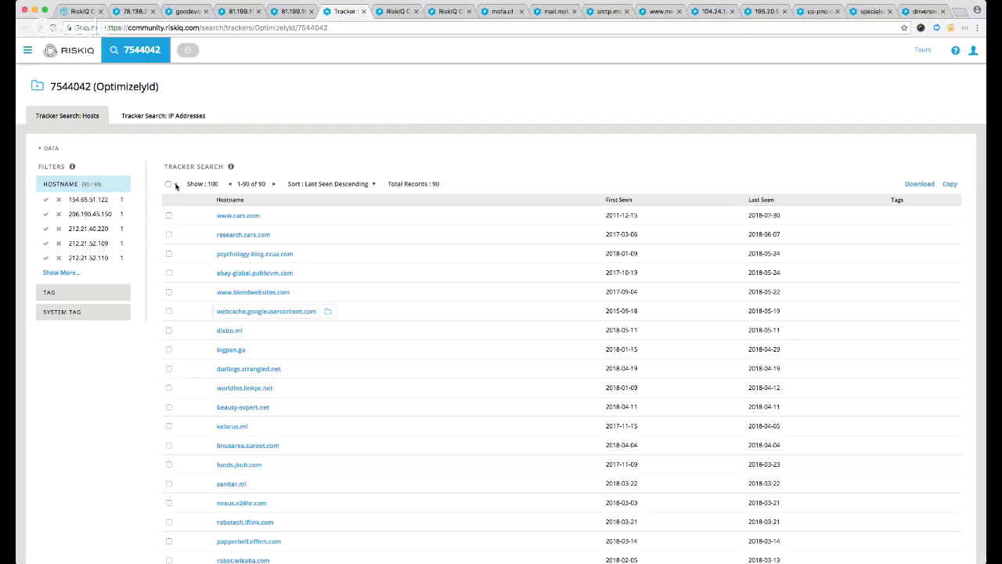
left_click(176, 186)
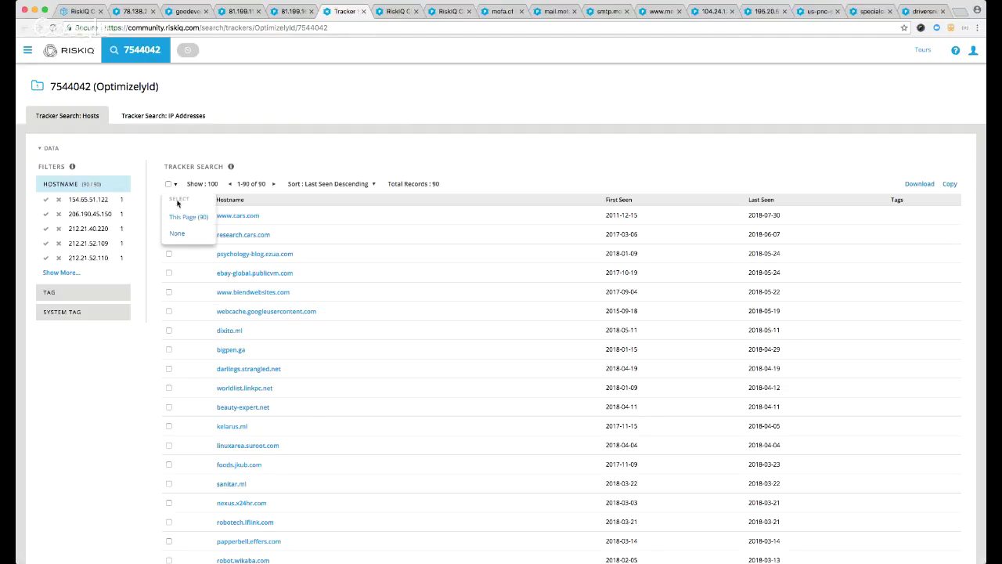
left_click(177, 217)
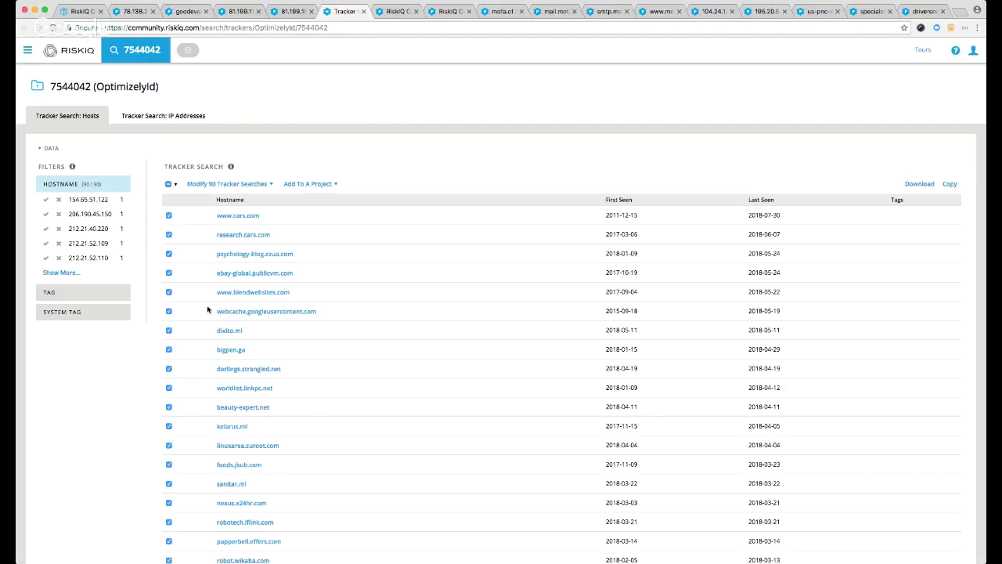
left_click(168, 292)
left_click(169, 234)
left_click(168, 216)
scroll(195, 303, "down", 15)
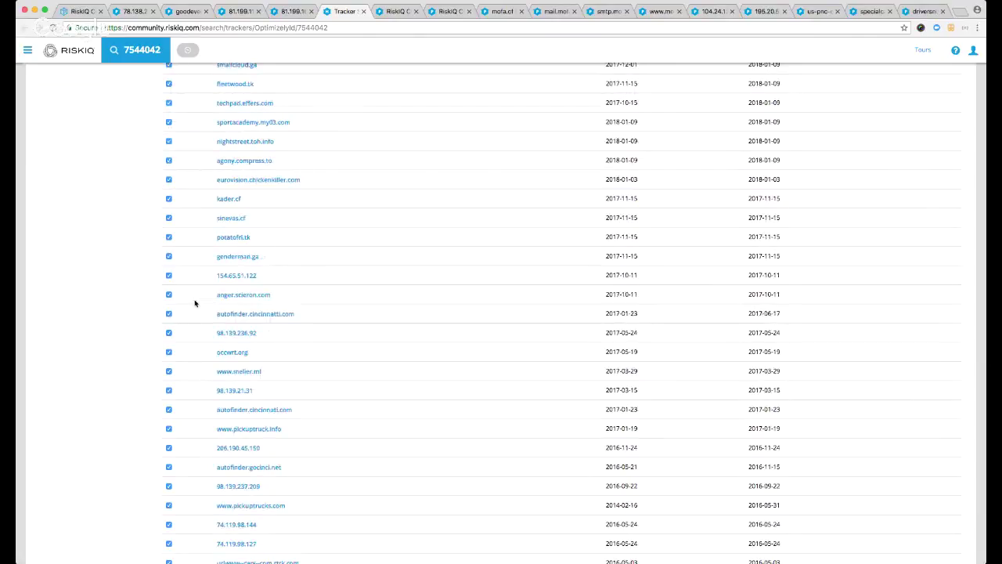
scroll(195, 303, "down", 5)
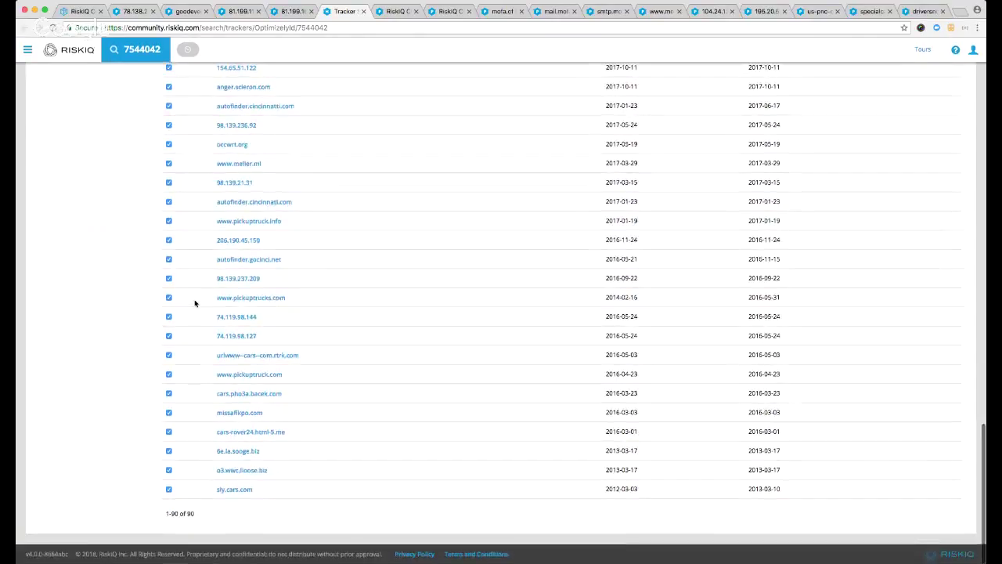
left_click(168, 107)
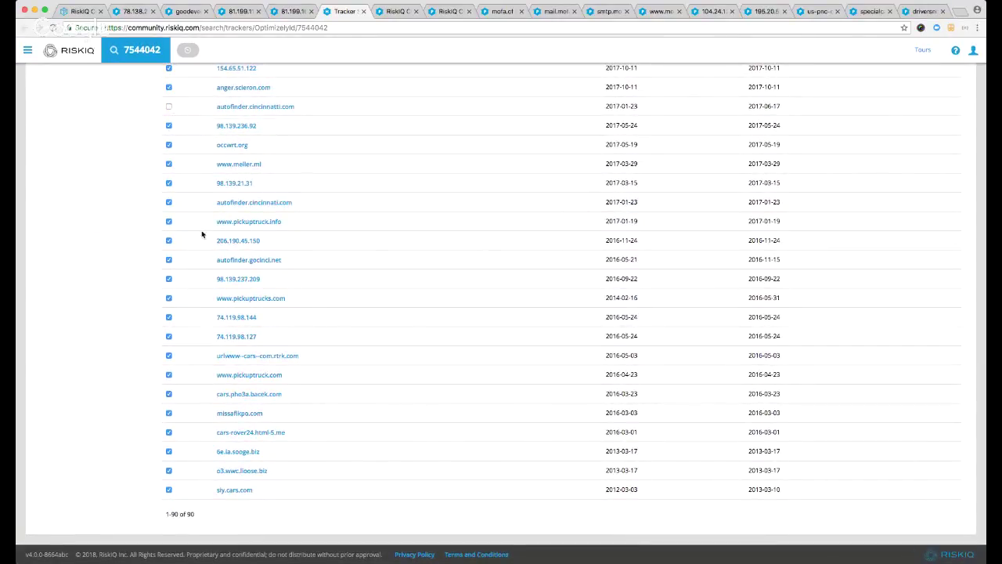
left_click(169, 202)
left_click(169, 222)
left_click(170, 242)
left_click(169, 260)
left_click(169, 281)
left_click(169, 299)
left_click(169, 318)
left_click(169, 336)
left_click(169, 356)
left_click(169, 375)
Exclude cars.pho3a.bacek.com, missafikpo.com, cars-rover24.html-5.me, 6e.ia.sooge.biz, o3.wwc.lioose.biz and sly.cars.com from the selected hosts
left_click(169, 394)
left_click(169, 414)
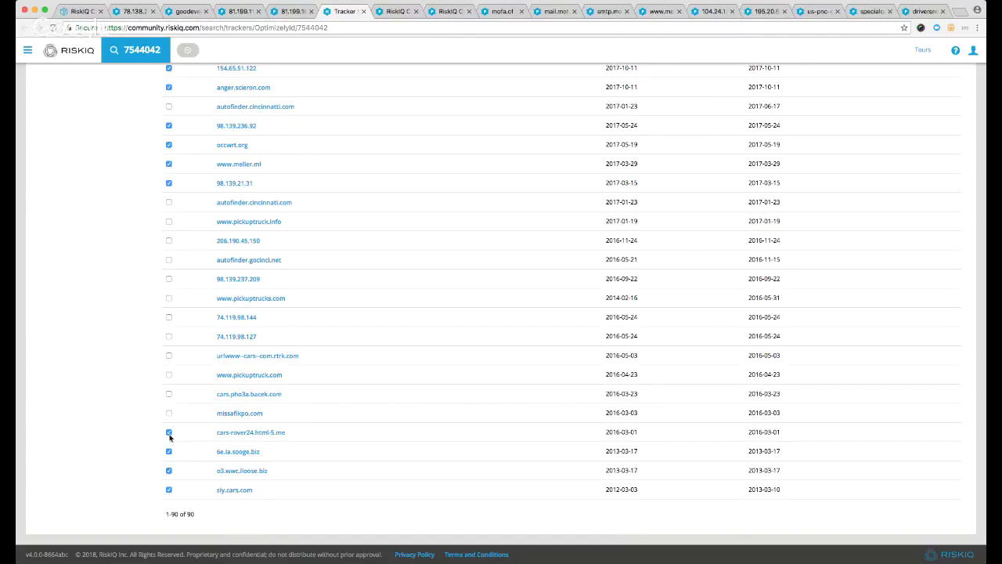
left_click(169, 432)
left_click(169, 452)
left_click(169, 471)
left_click(169, 489)
Add the selected hosts sharing tracker 7544042 to the project "Russia Car Sales: Live Investigation"
scroll(192, 388, "up", 20)
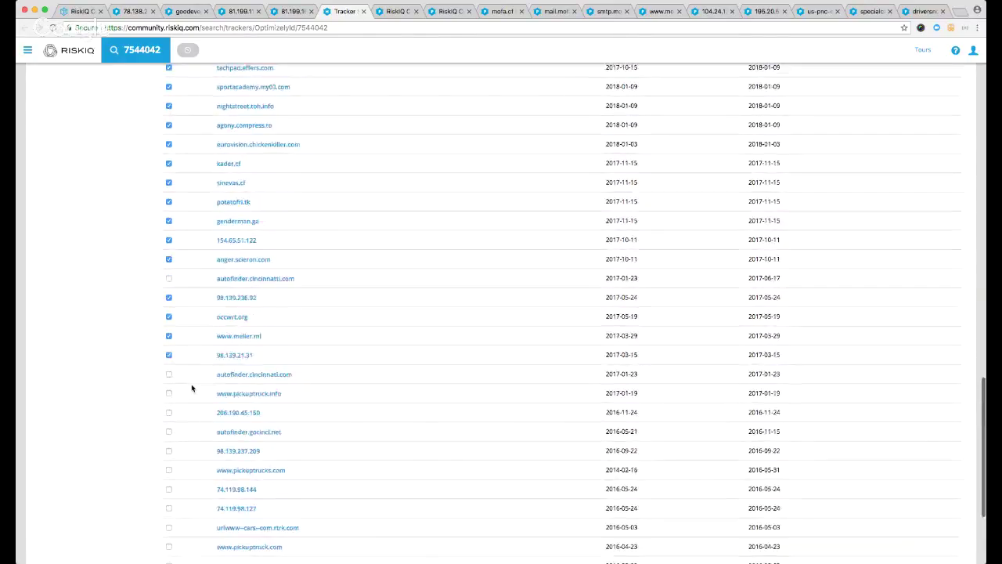
left_click(334, 185)
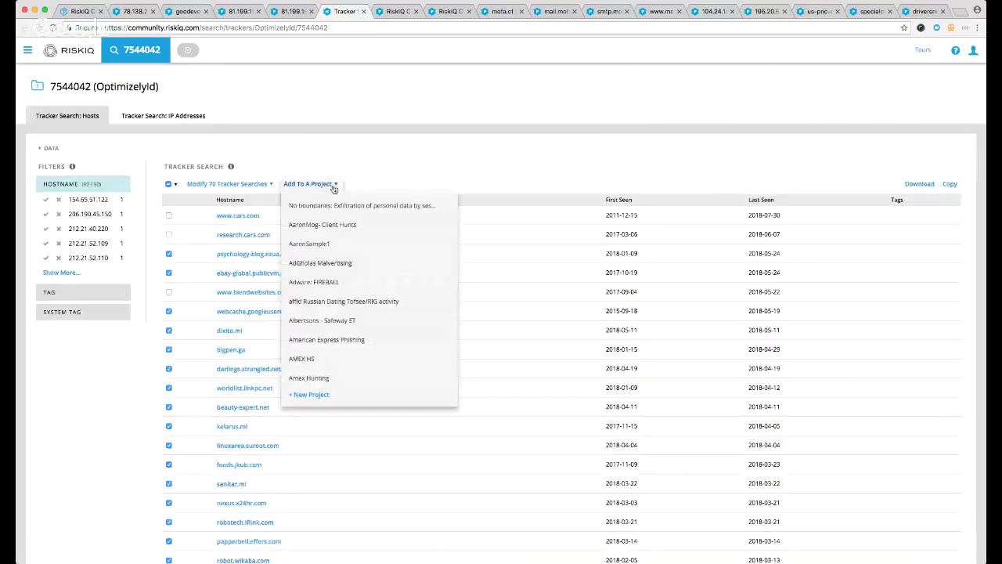
key("ctrl+f")
type("russ")
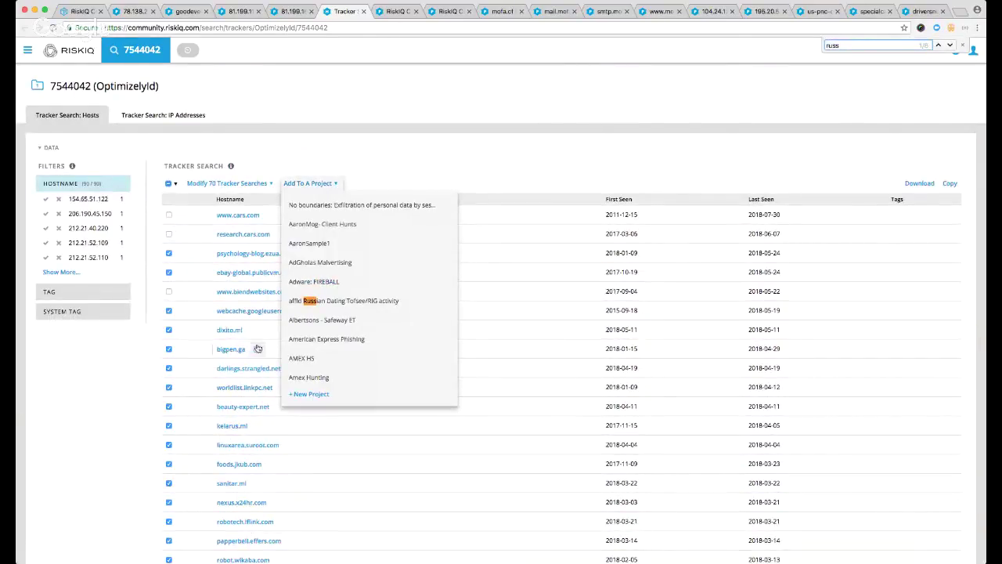
scroll(363, 308, "down", 2)
scroll(362, 308, "down", 15)
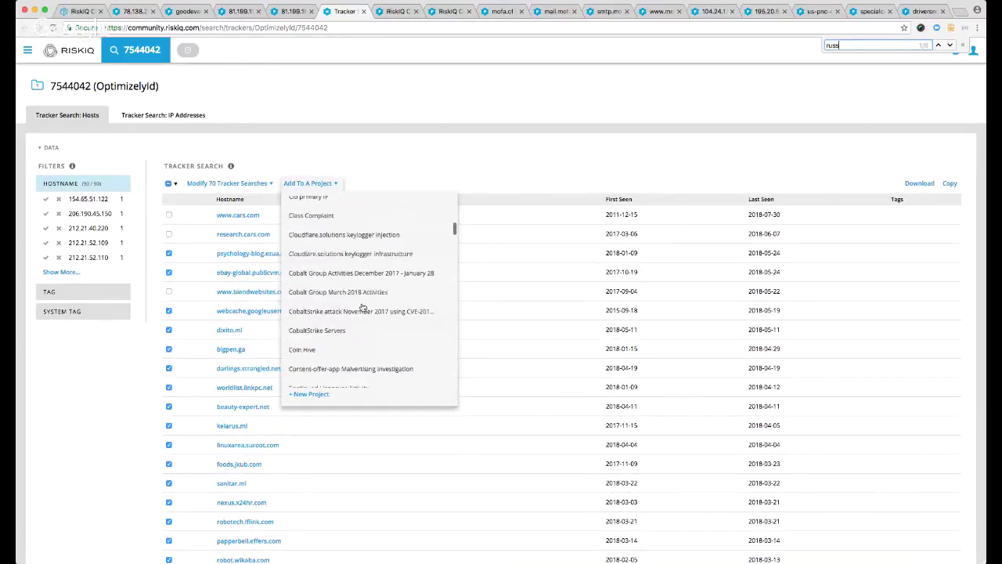
scroll(363, 308, "down", 15)
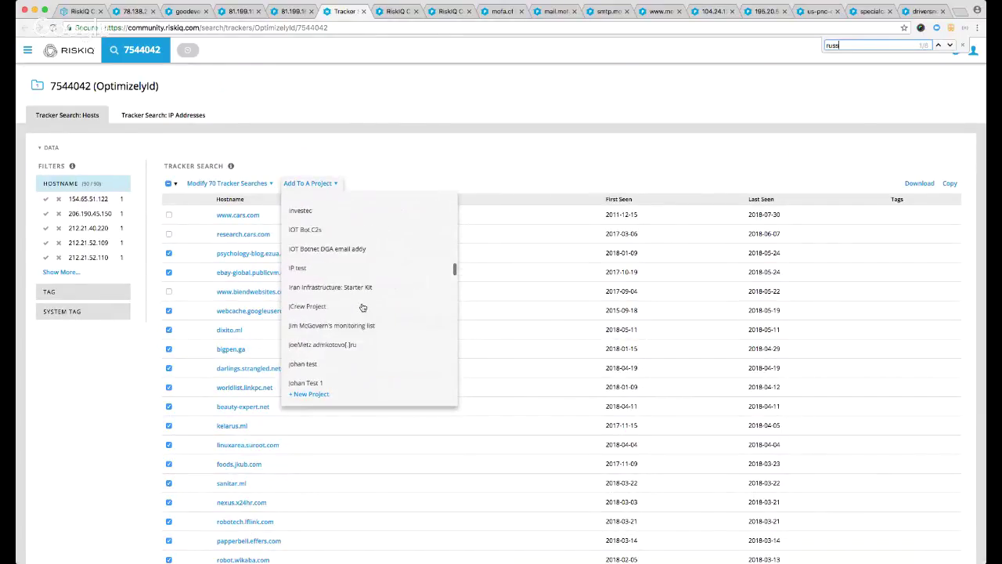
scroll(362, 308, "down", 12)
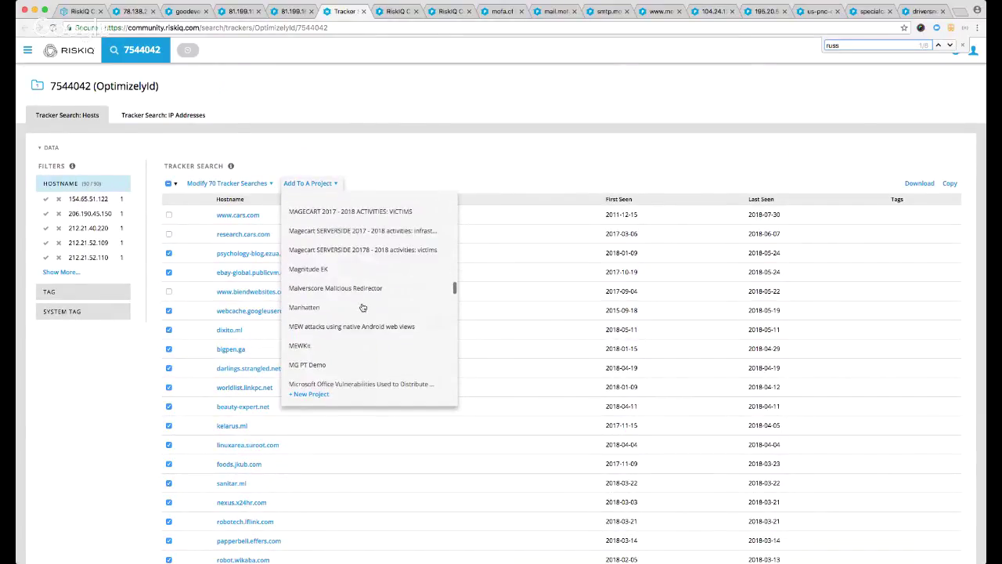
scroll(362, 308, "down", 12)
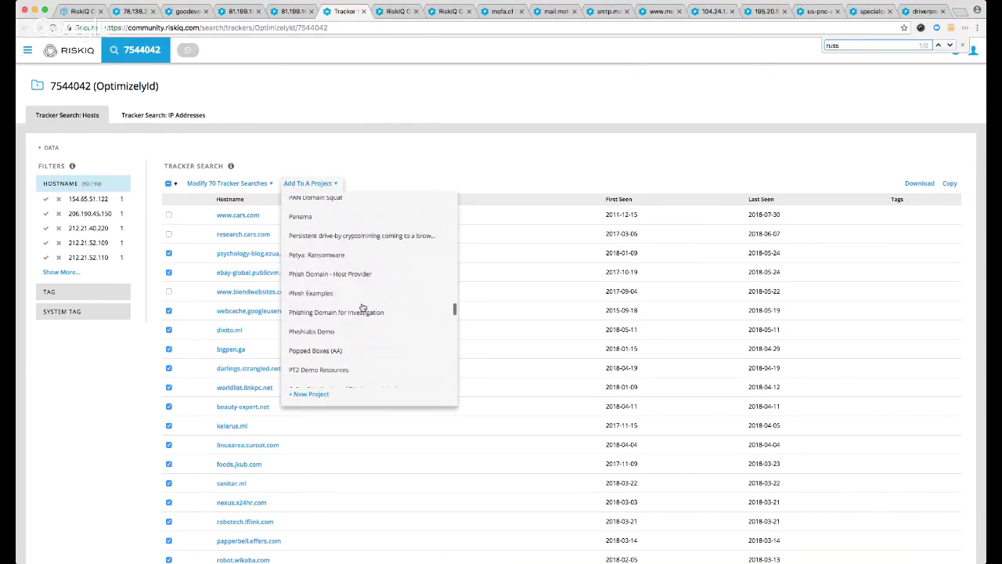
scroll(363, 307, "down", 12)
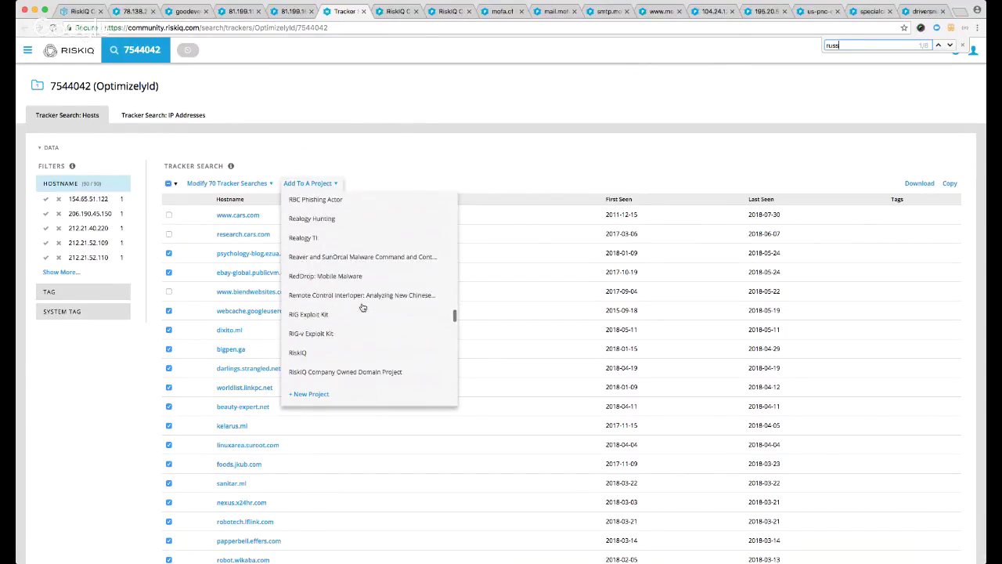
scroll(363, 308, "down", 4)
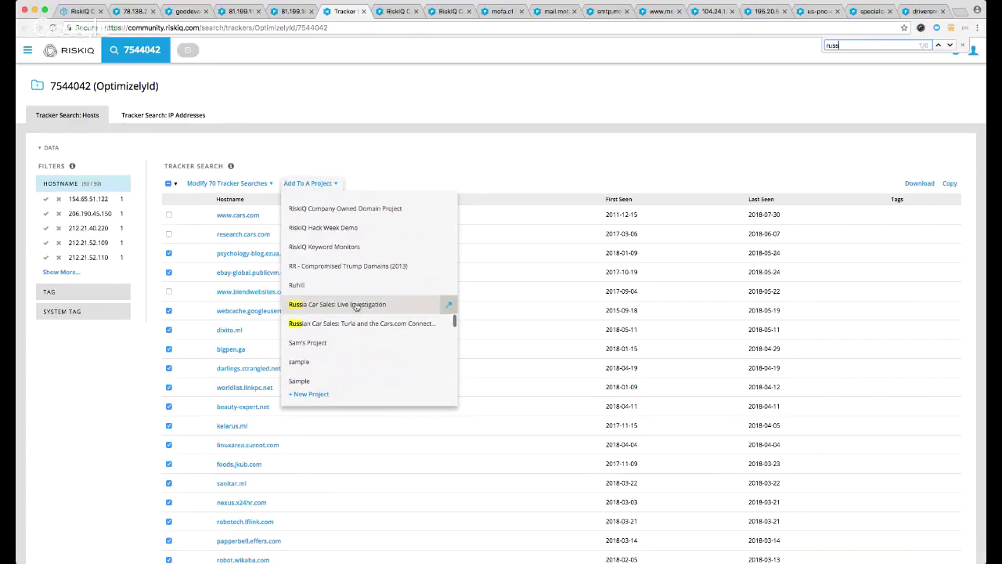
left_click(341, 306)
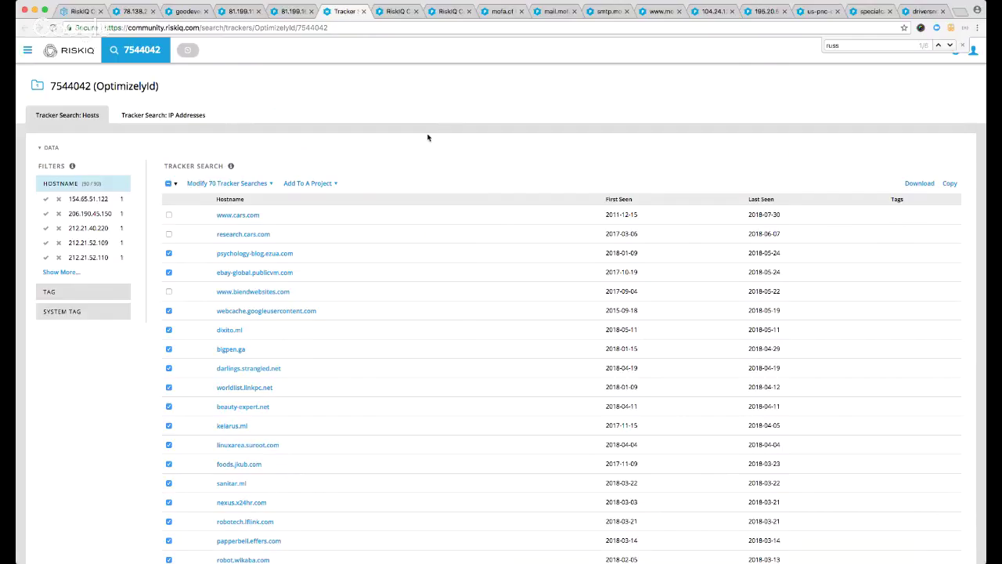
left_click(962, 45)
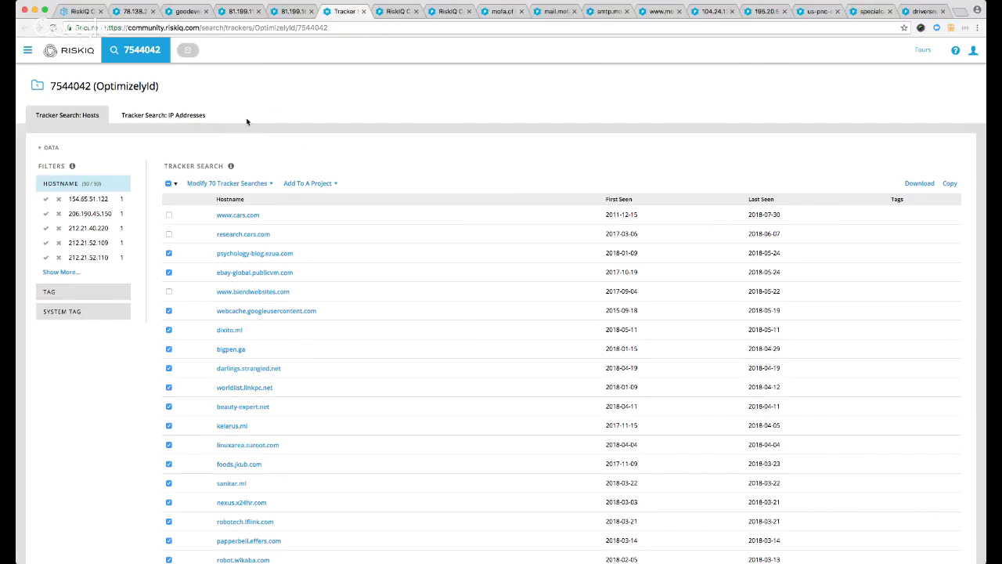
Check the IP addresses associated with tracker 7544042 and return to its host list
left_click(156, 115)
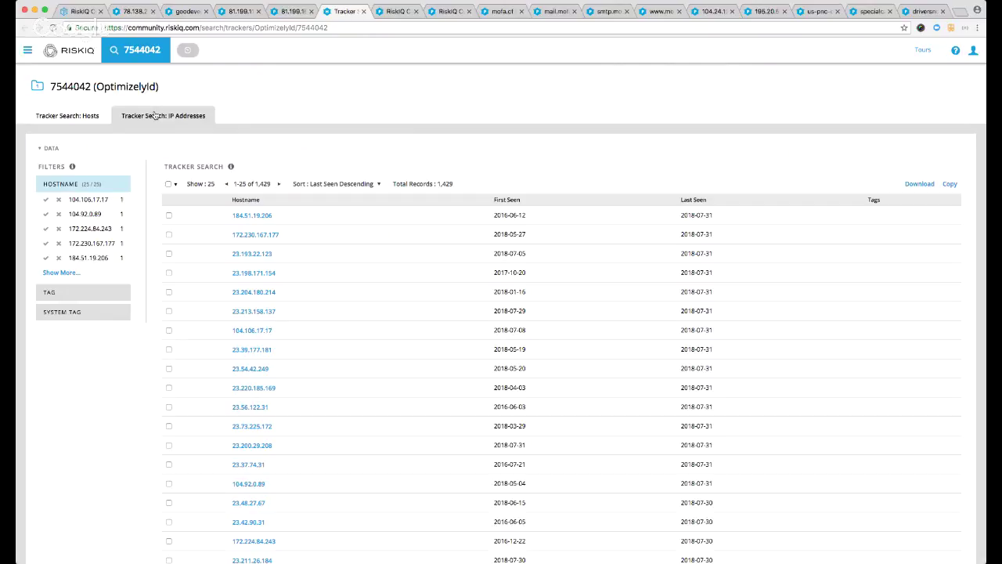
left_click(69, 117)
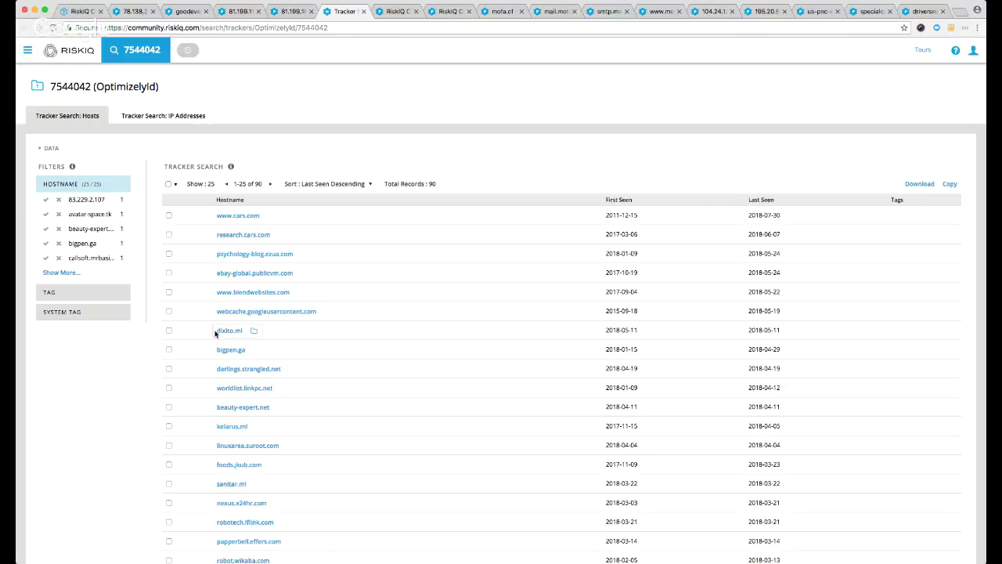
Copy the hostname dixito.ml from the tracker results and open that site in a new browser tab
left_click_drag(215, 333, 245, 334)
left_click(960, 12)
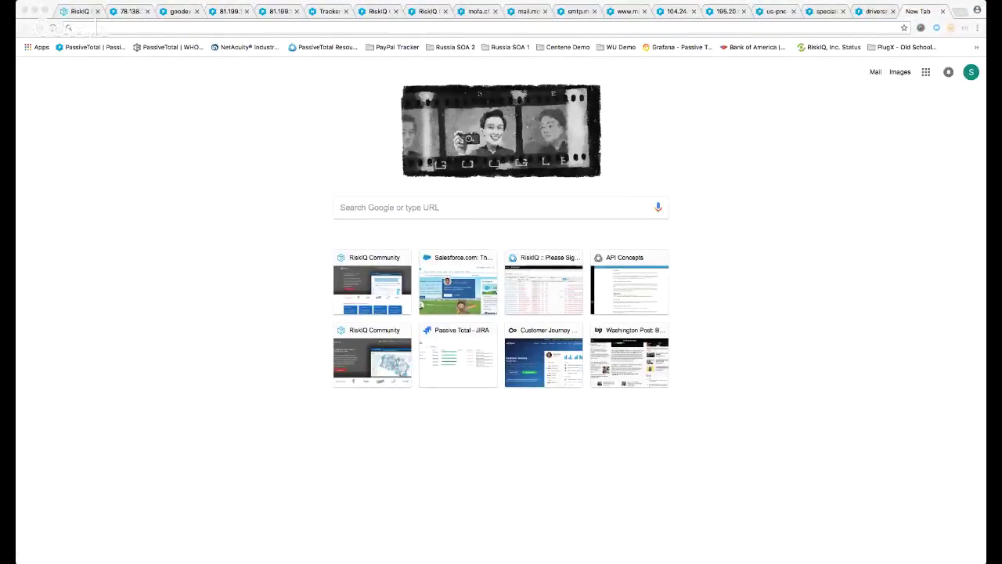
left_click(942, 13)
key("super+t")
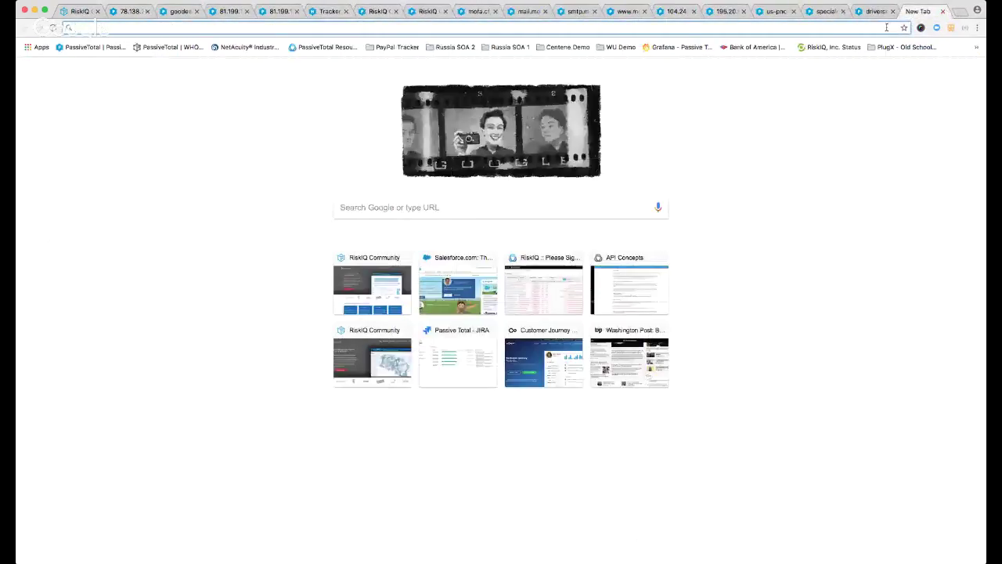
type("dfaso.ru")
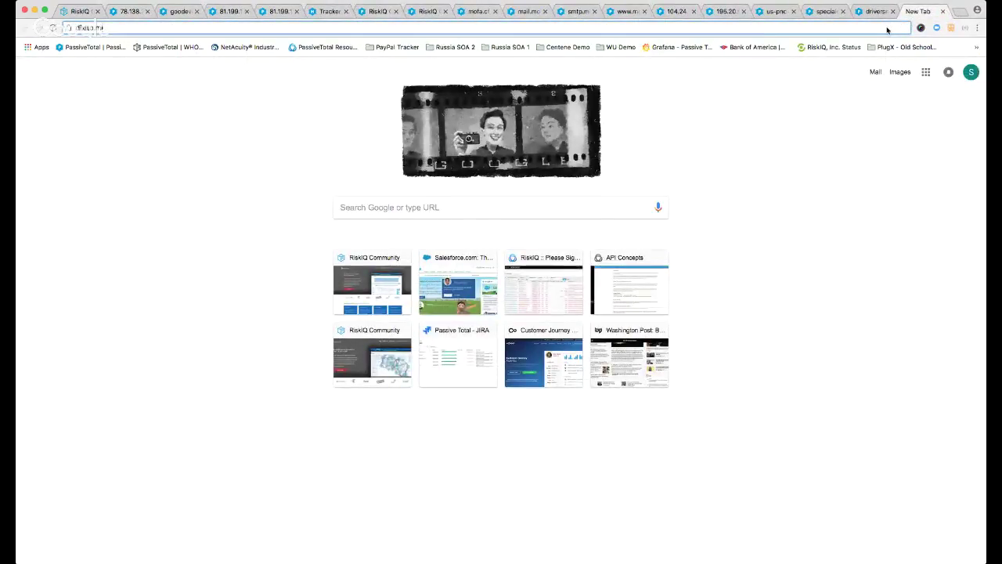
key("Return")
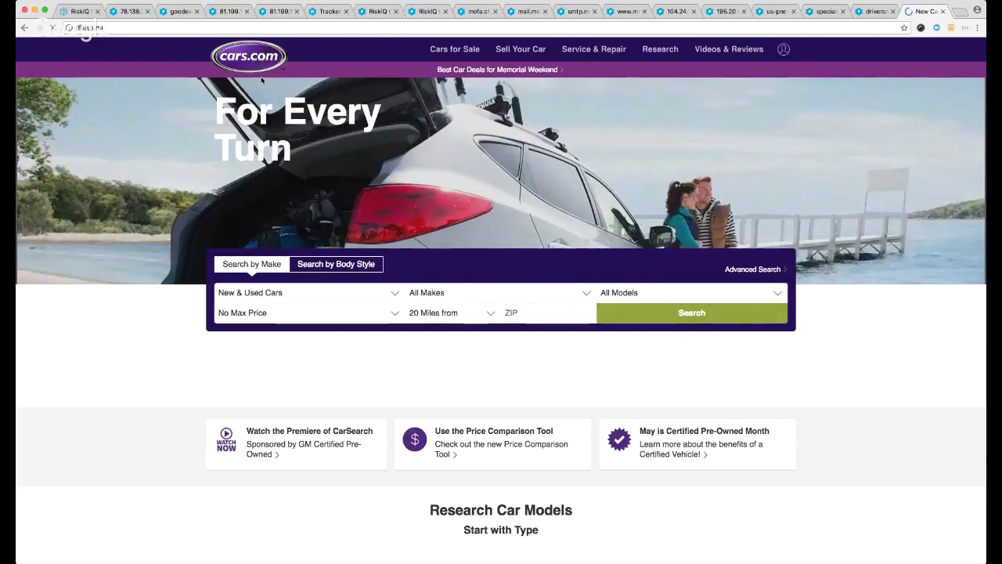
View the page source of dixito.ml and search it for the tracker ID 7544042 copied from the tracker search
key("alt+super+u")
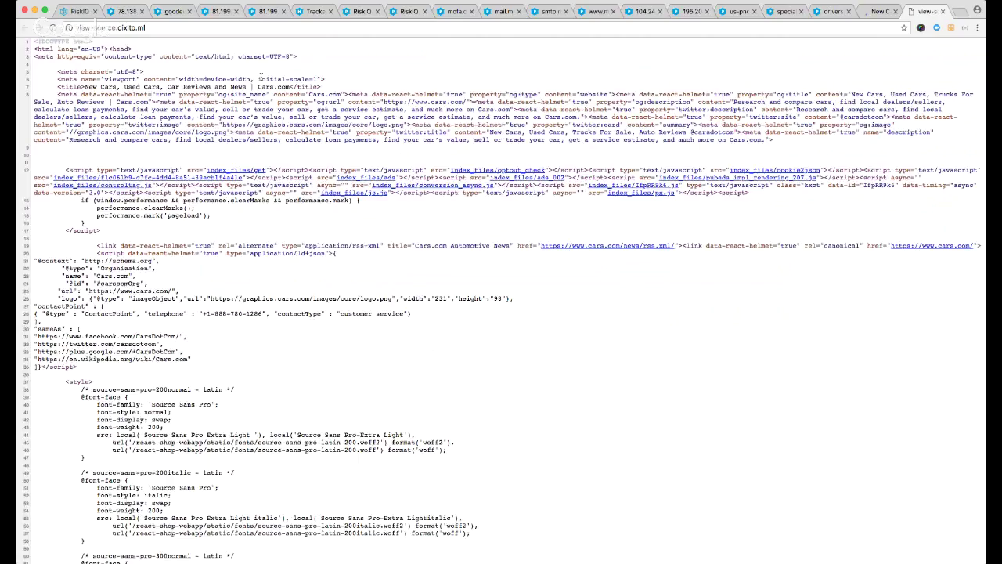
key("super+f")
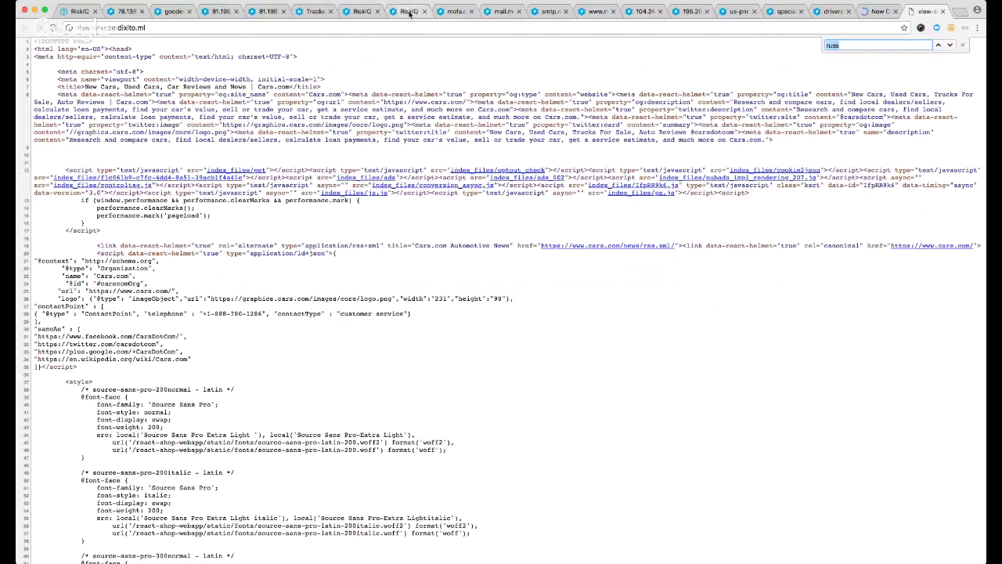
left_click(312, 11)
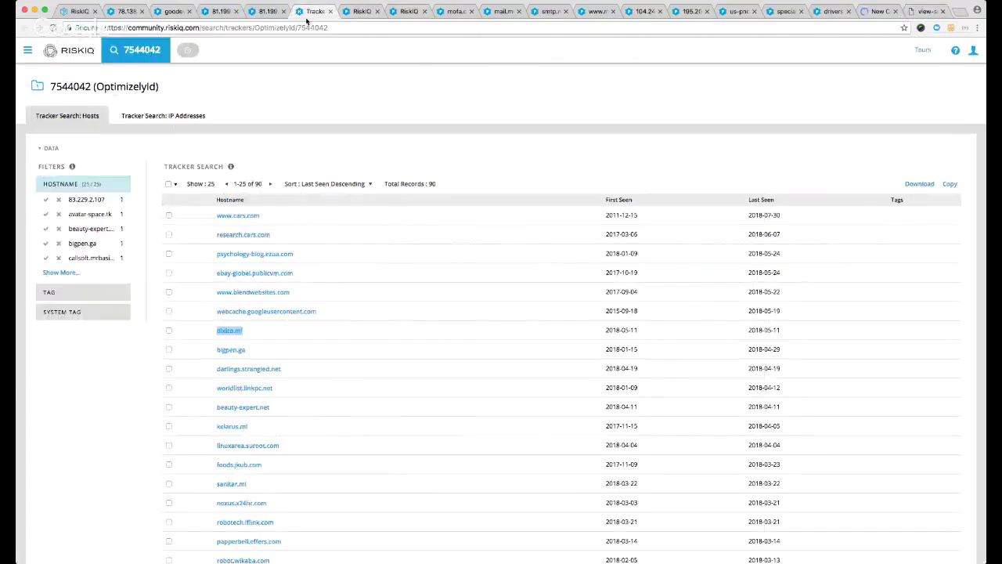
left_click(179, 49)
key("super+c")
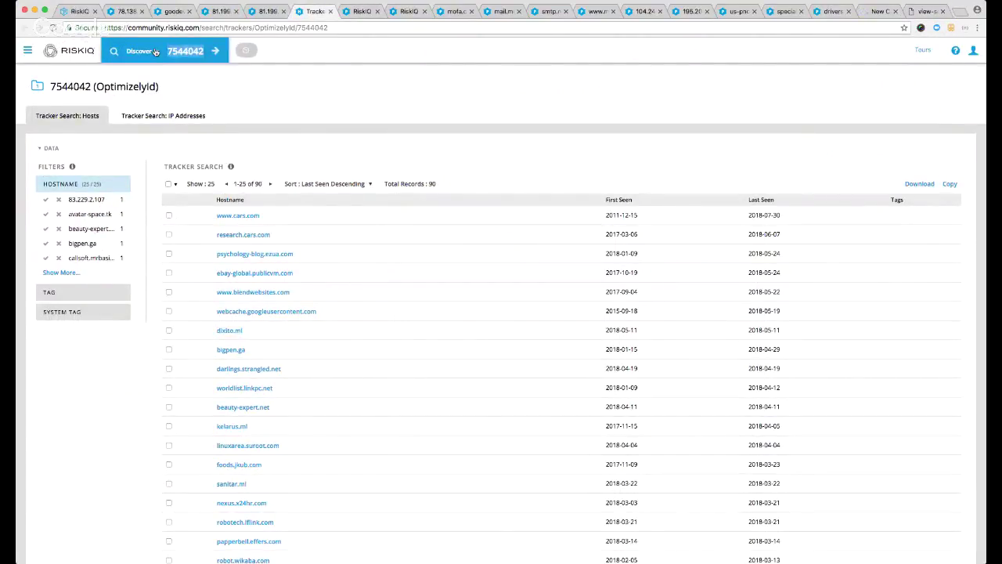
left_click(926, 11)
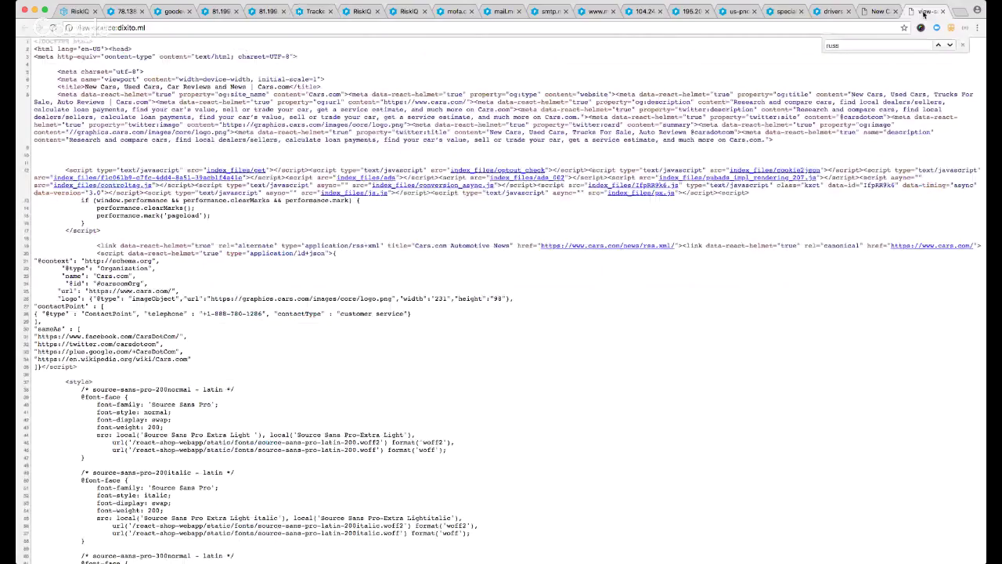
left_click(840, 44)
type("russ")
double_click(840, 44)
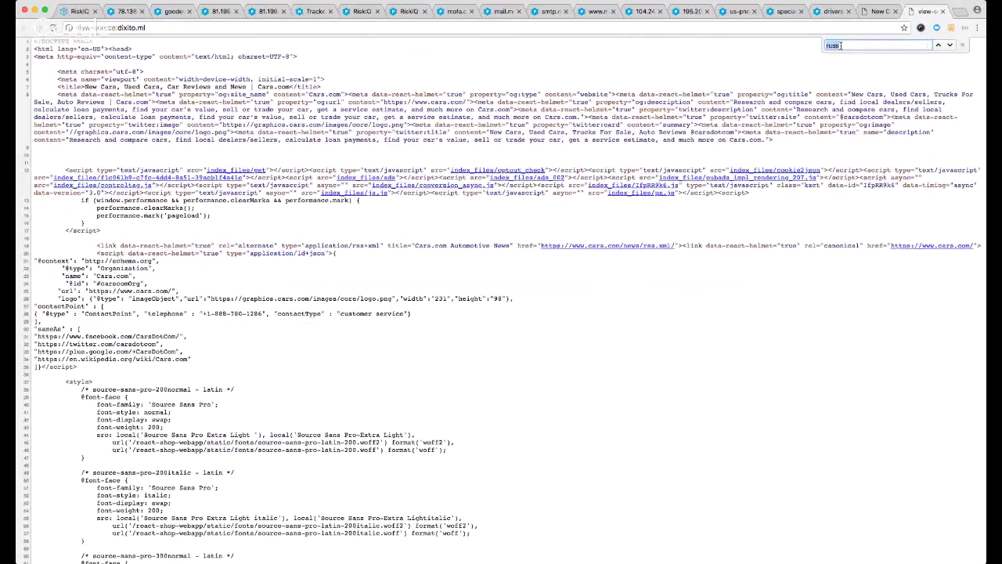
key("super+v")
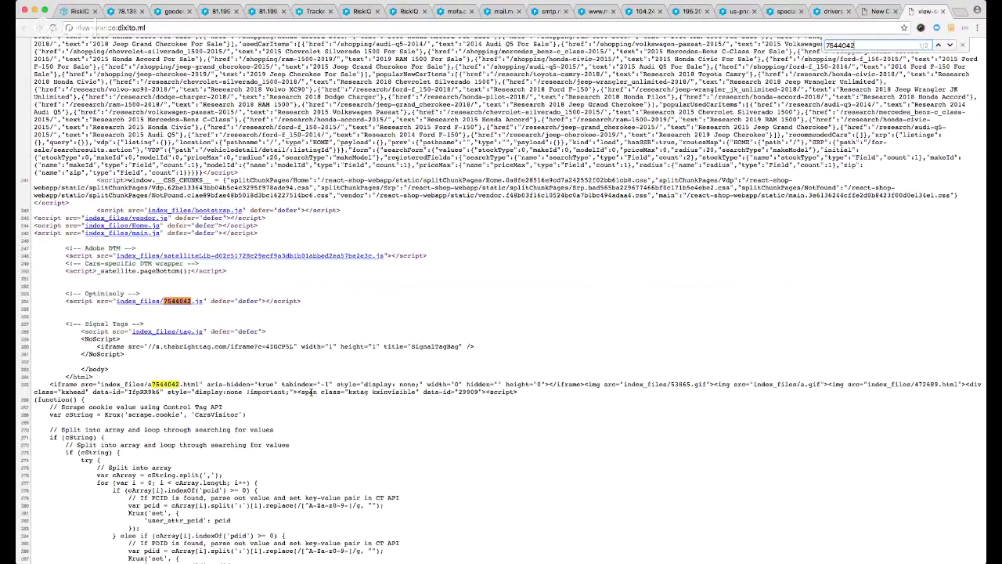
scroll(339, 395, "down", 2)
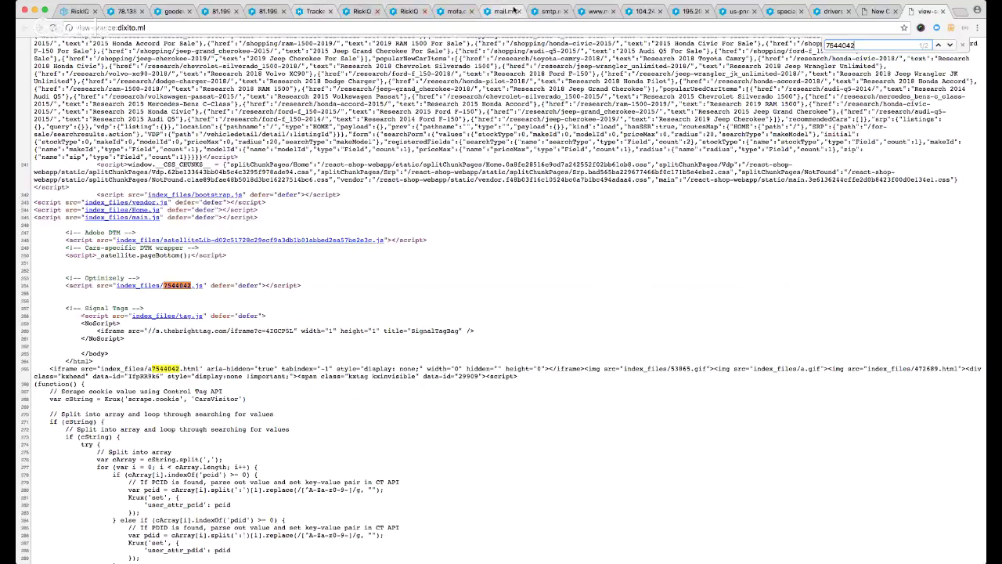
Close the dixito.ml source and site tabs, revisit the tracker 7544042 hosts, and return to the trackers of 81.199.160.11
left_click(943, 12)
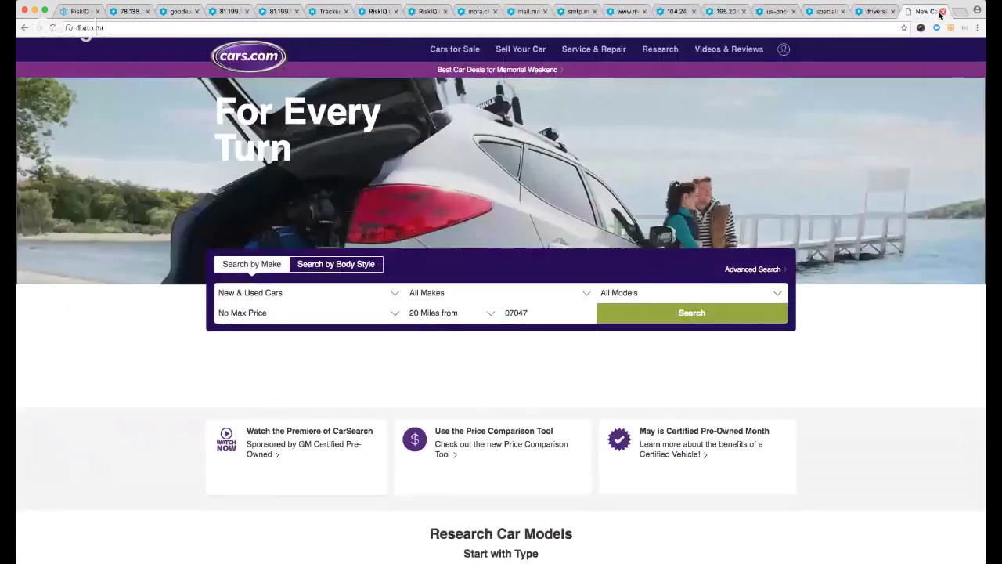
left_click(943, 12)
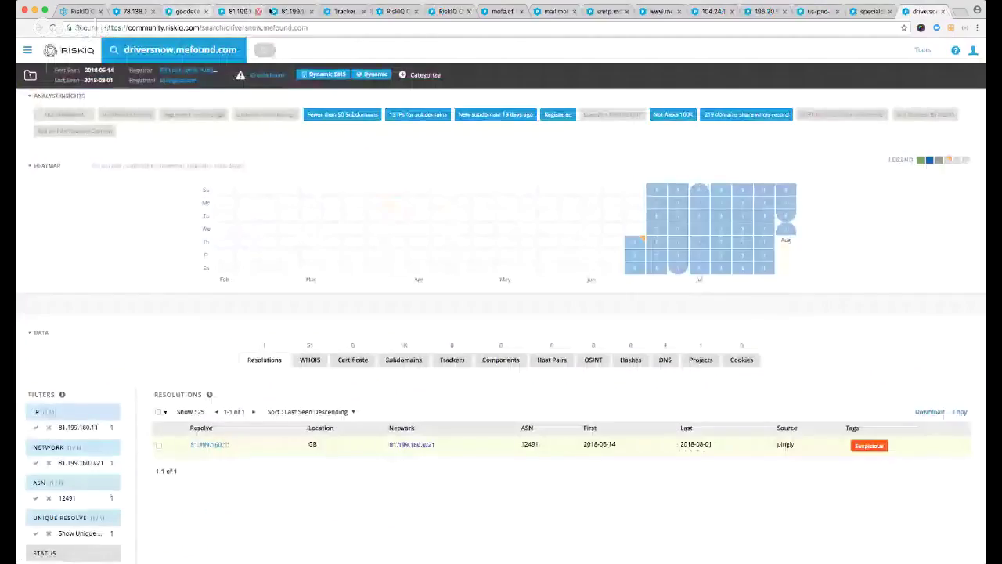
left_click(337, 10)
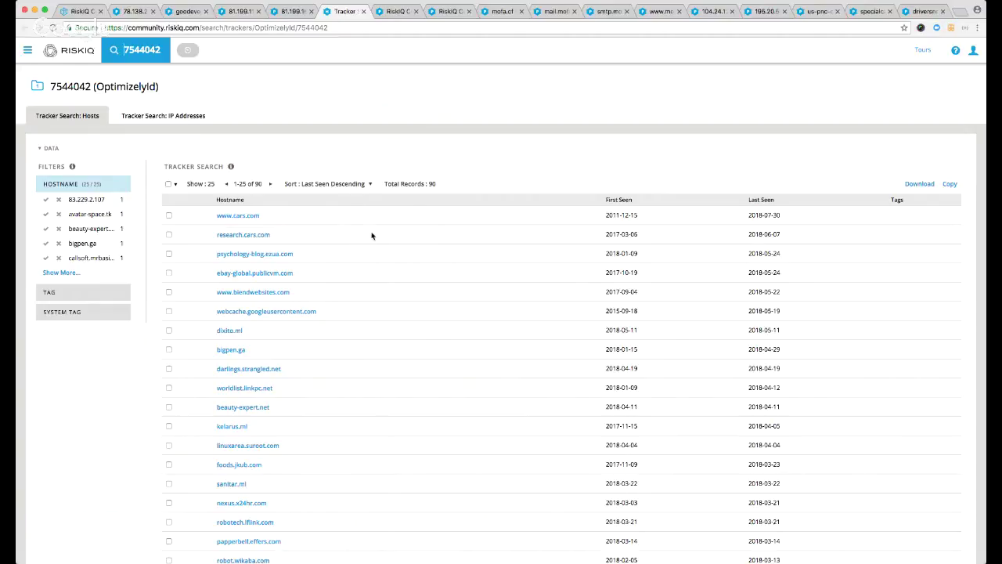
left_click(284, 13)
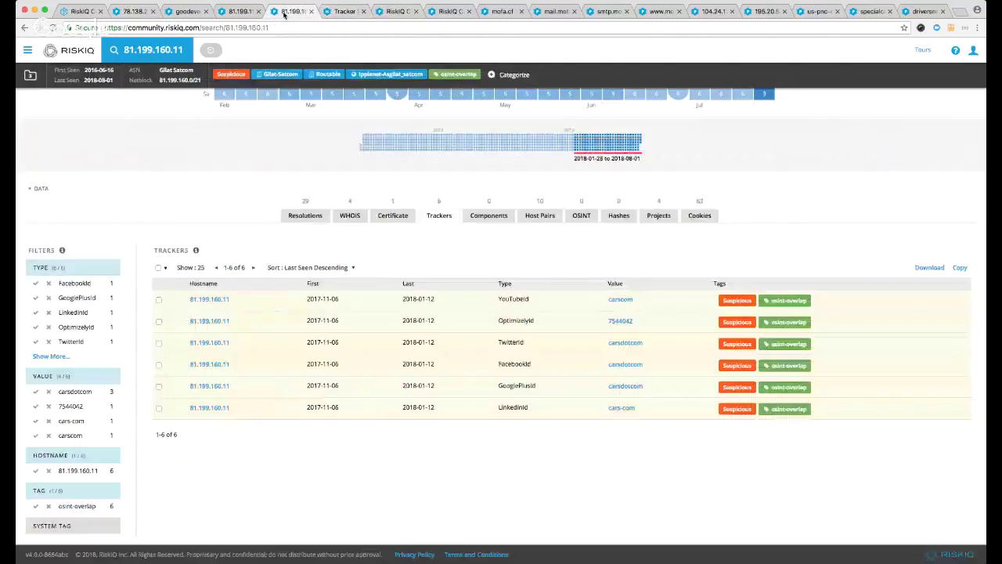